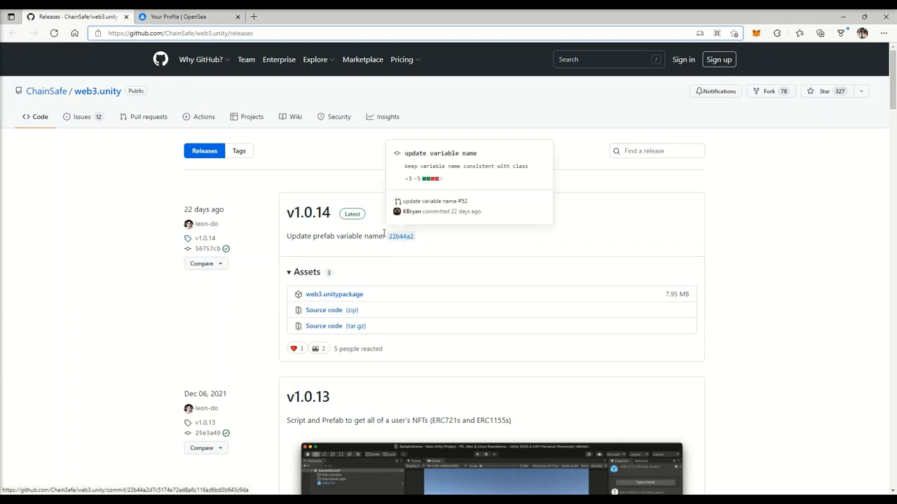
- Download web3.unitypackage from the v1.0.14 release of the ChainSafe web3.unity repository
left_click(105, 33)
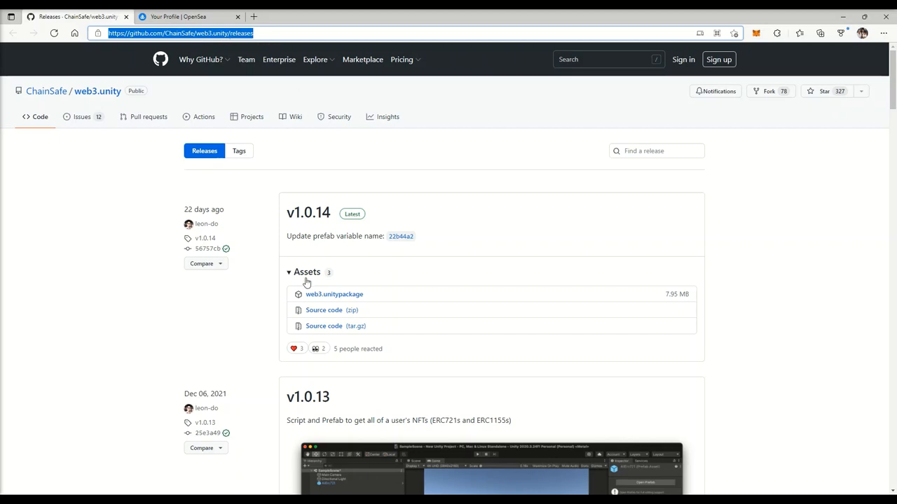
left_click(260, 321)
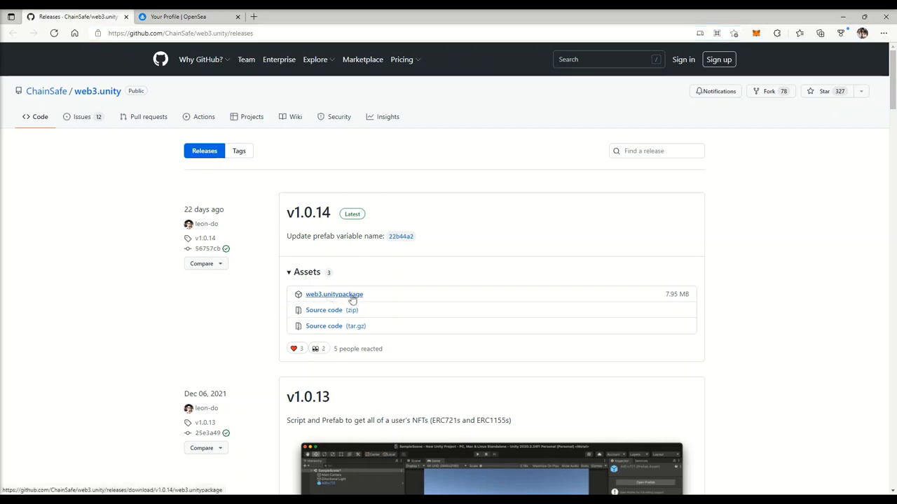
left_click(328, 295)
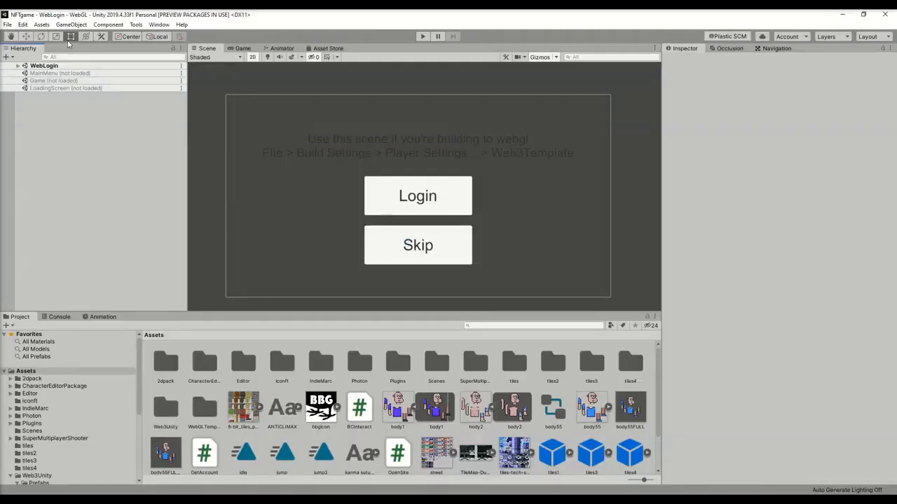
left_click(42, 25)
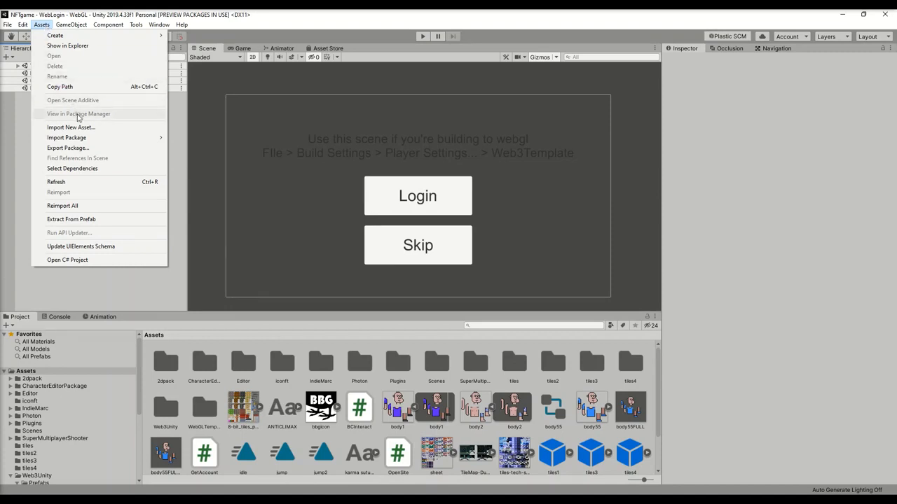
mouse_move(100, 142)
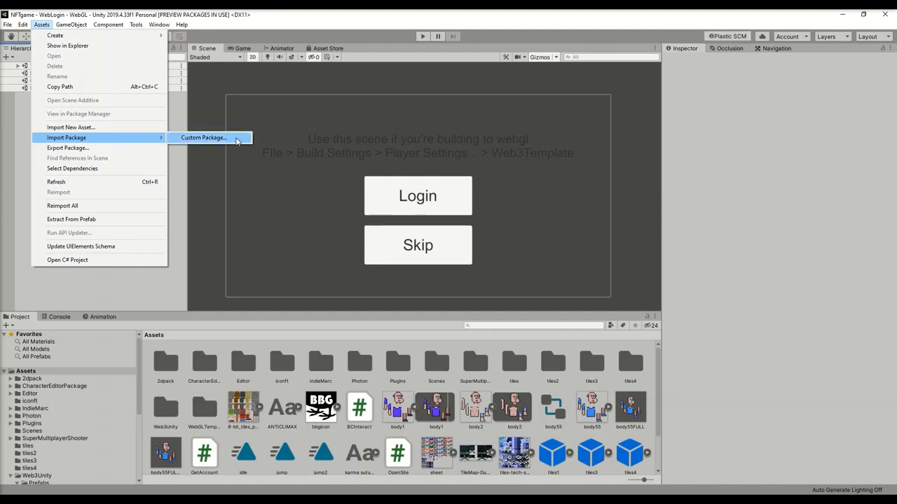
left_click(281, 274)
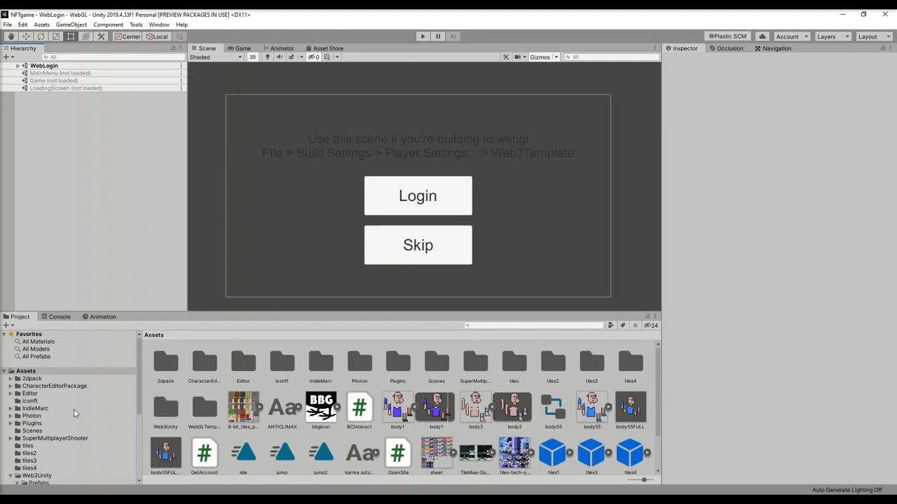
- Locate the Web3Unity and WebGLTemplates folders in the project's assets and view the contents of Web3Unity
scroll(74, 431, "down", 3)
left_click(10, 421)
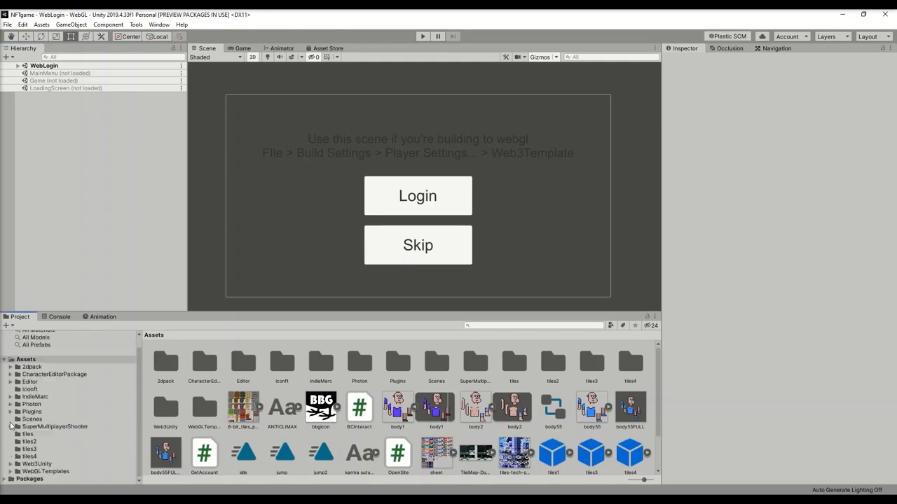
left_click(42, 465)
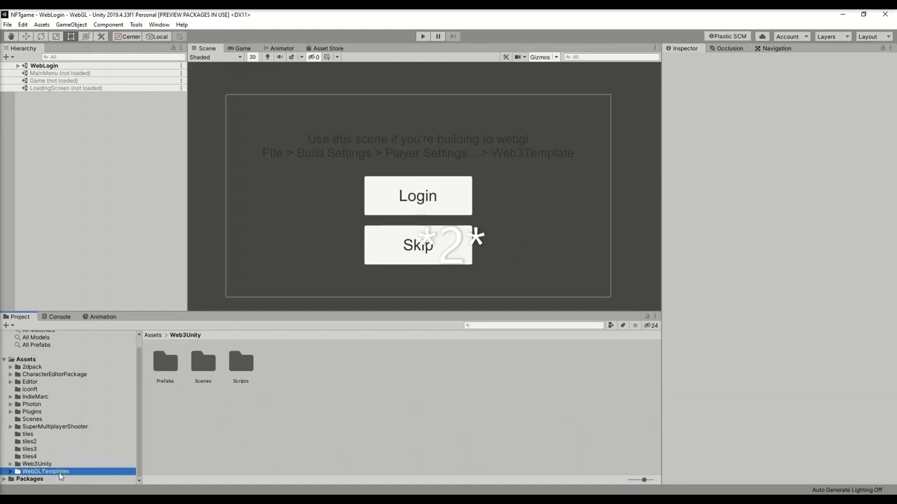
left_click(50, 472)
left_click(50, 466)
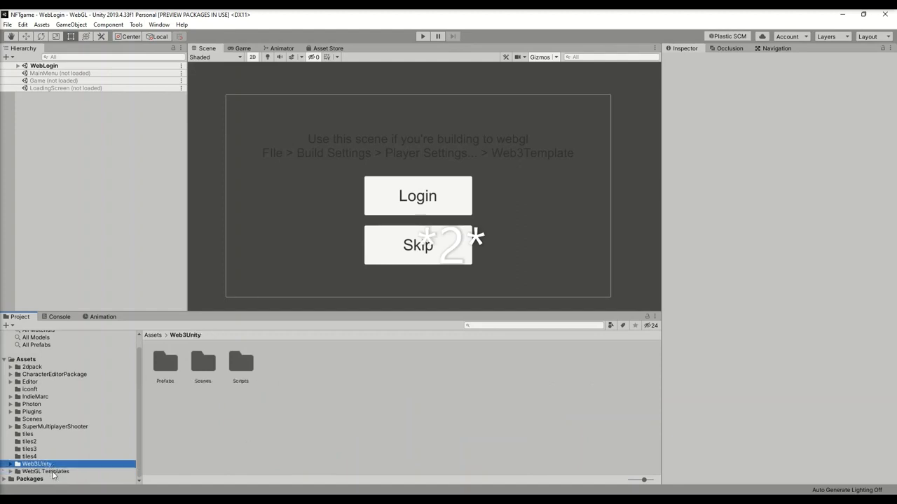
left_click(53, 473)
left_click(56, 466)
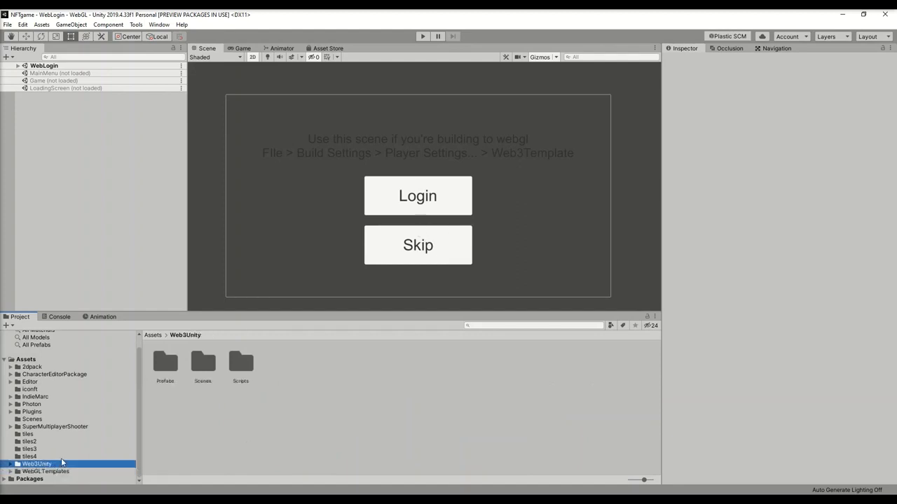
- Open the Scenes folder of Web3Unity and place the WebLogin scene in the hierarchy
double_click(203, 363)
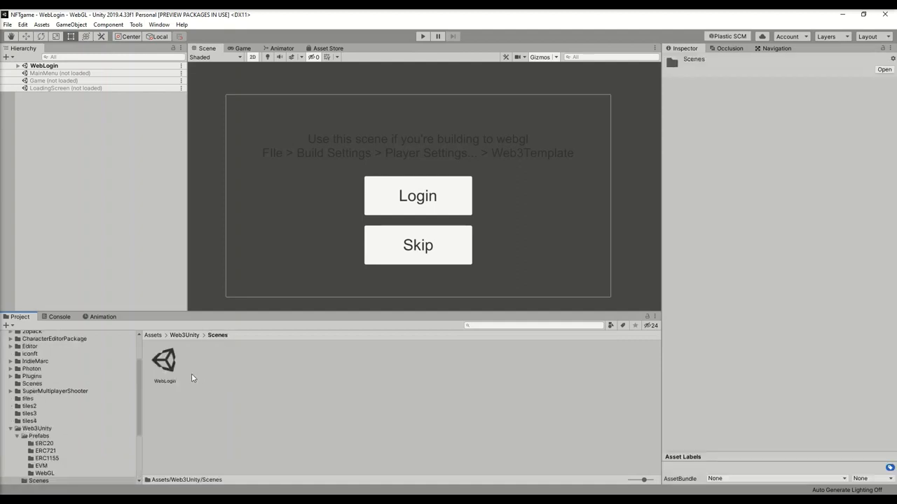
left_click(167, 366)
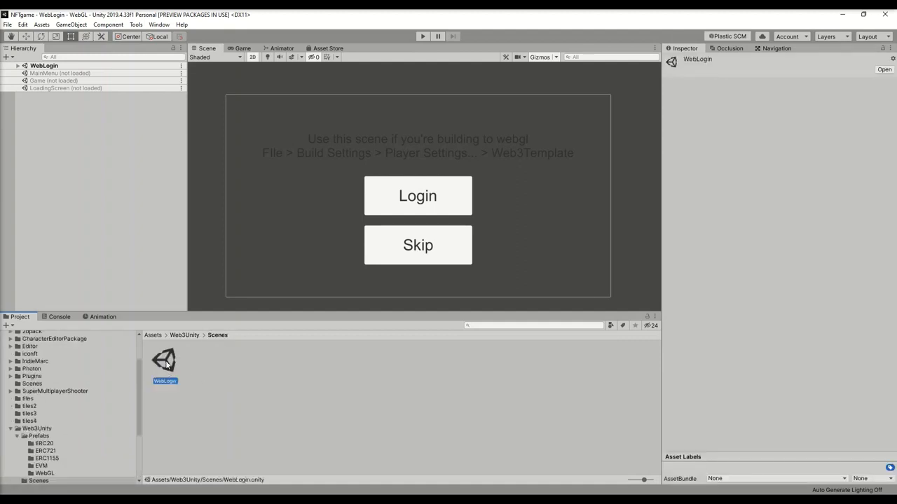
left_click_drag(165, 366, 56, 67)
left_click(124, 212)
- Check the position of the WebLogin scene in the build settings' scene list, and close the settings
left_click(7, 24)
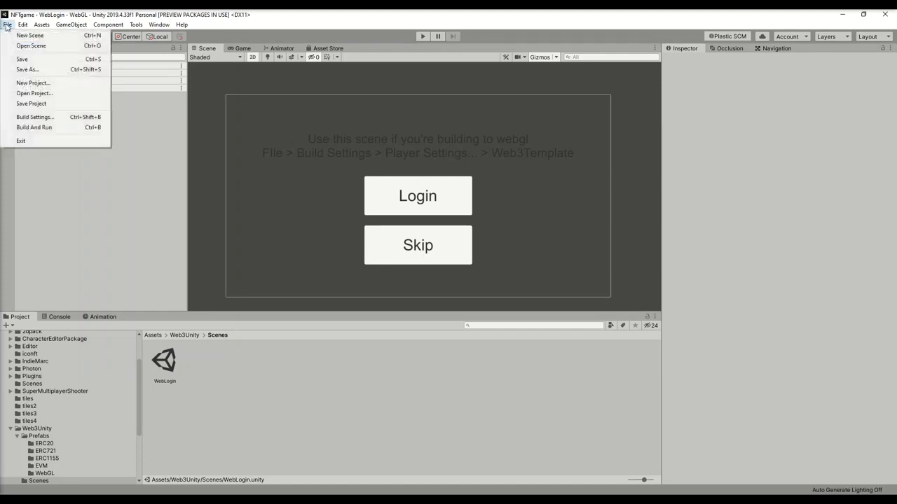
left_click(40, 119)
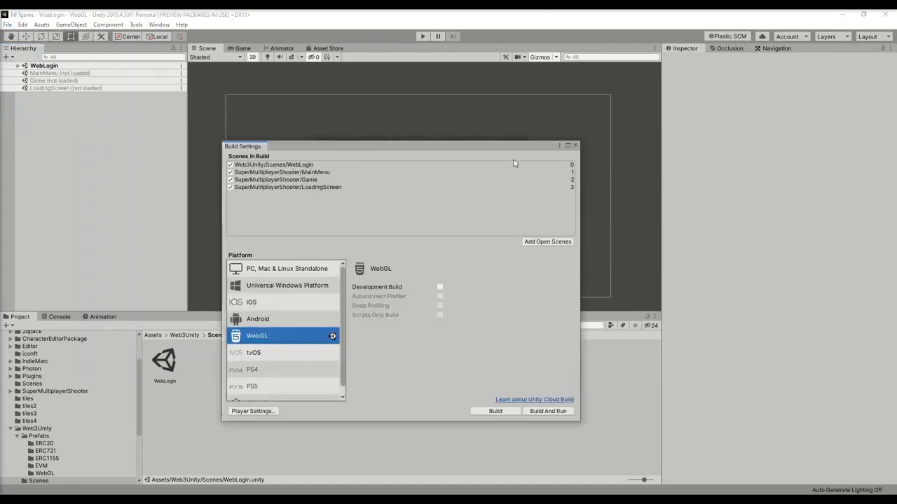
left_click(571, 165)
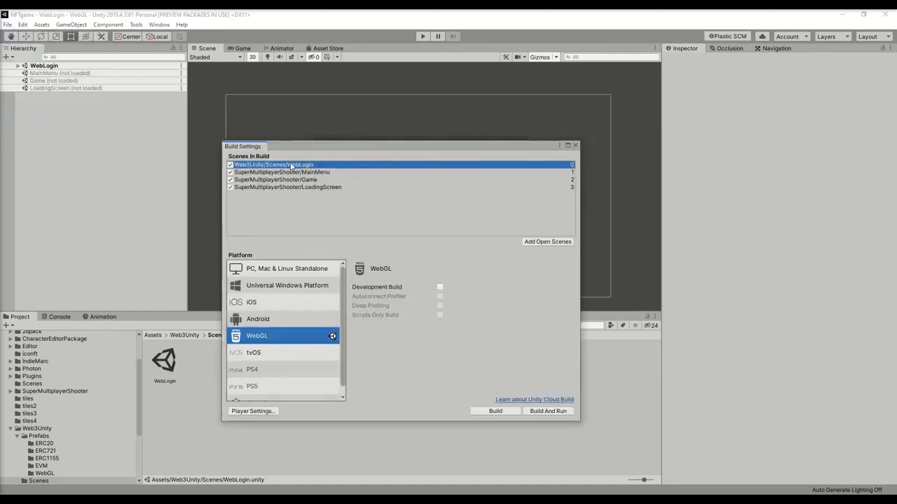
left_click(575, 145)
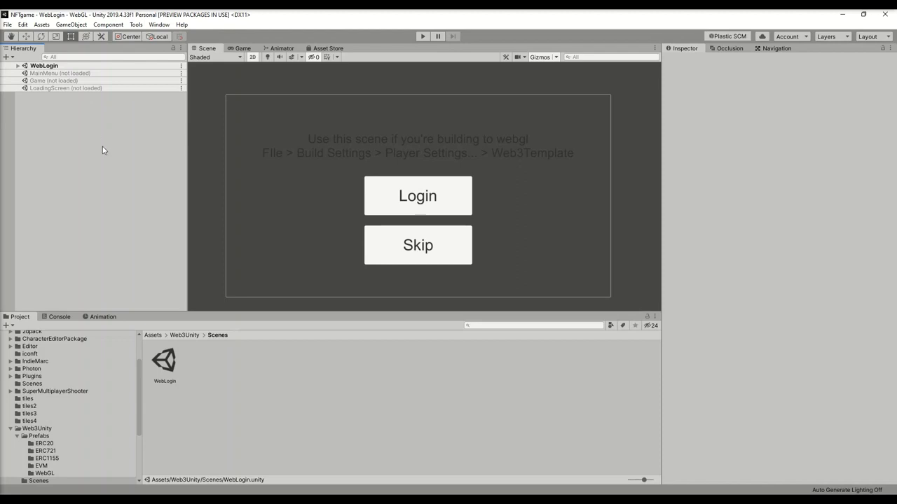
- Run the WebLogin scene in play mode and stop it
left_click(421, 36)
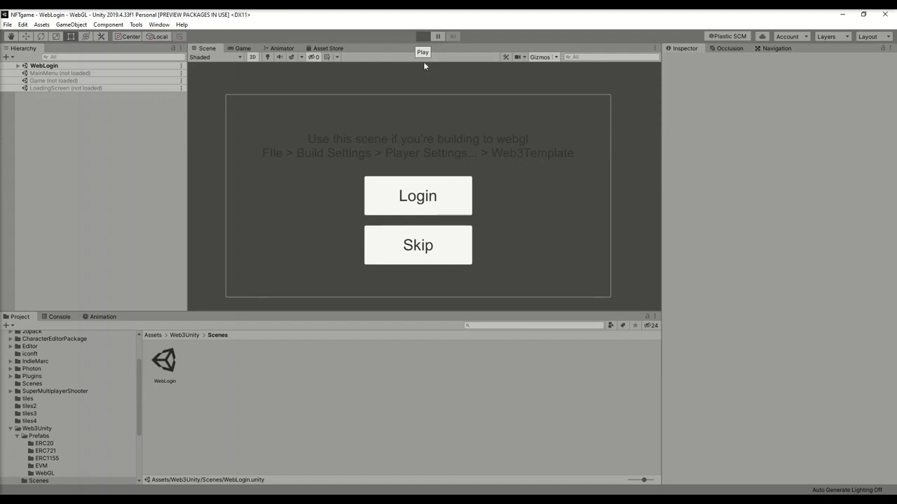
left_click(423, 36)
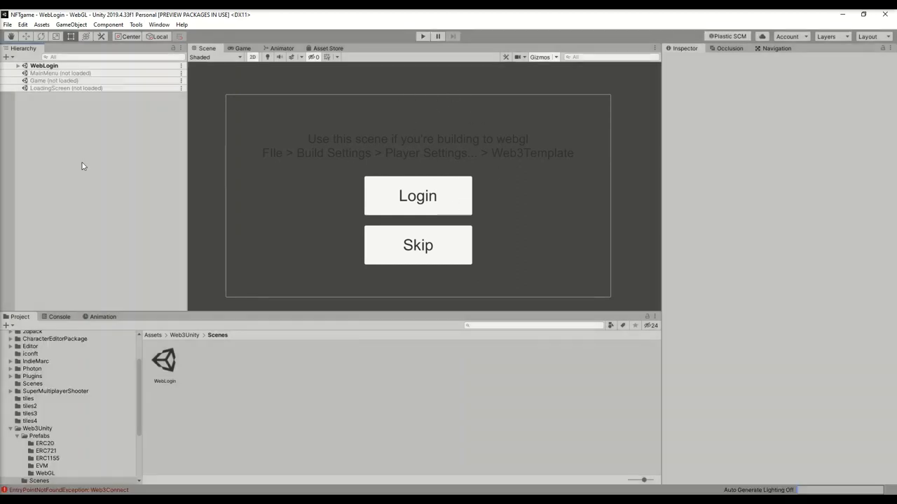
- Load the MainMenu scene and unload the WebLogin scene
left_click(83, 73)
right_click(84, 73)
left_click(102, 81)
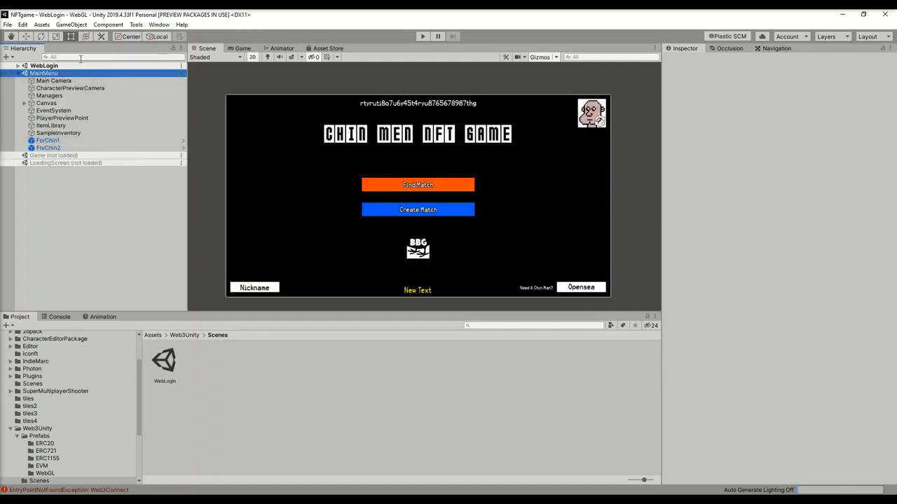
left_click(61, 67)
right_click(61, 67)
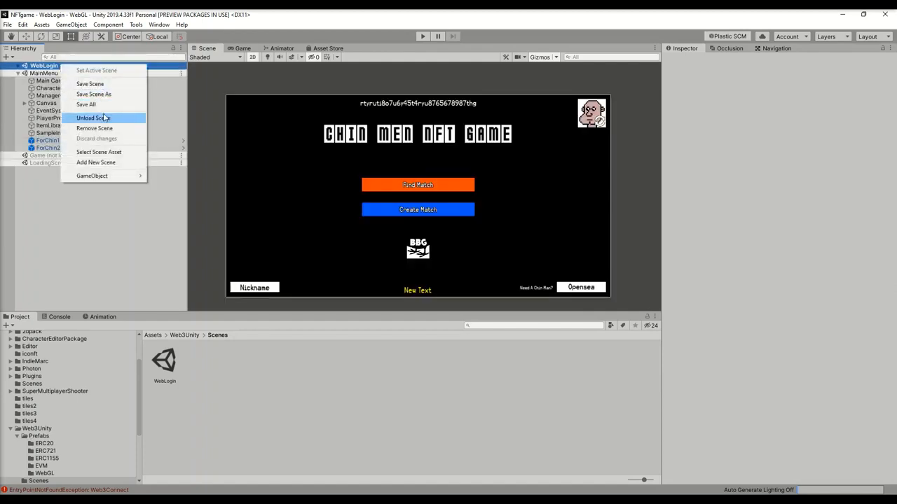
left_click(81, 118)
- Expand Canvas and its MainPanel in the MainMenu scene and focus on the walletAddress text object
left_click(25, 103)
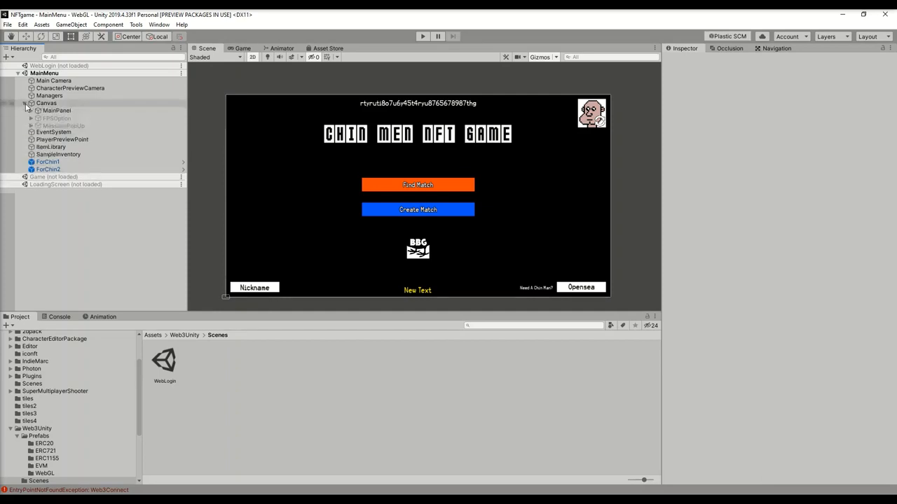
left_click(31, 111)
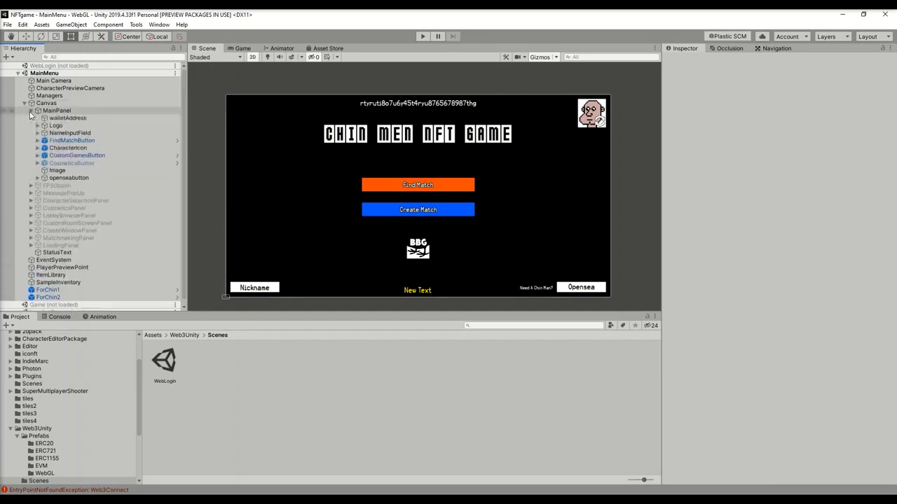
double_click(63, 119)
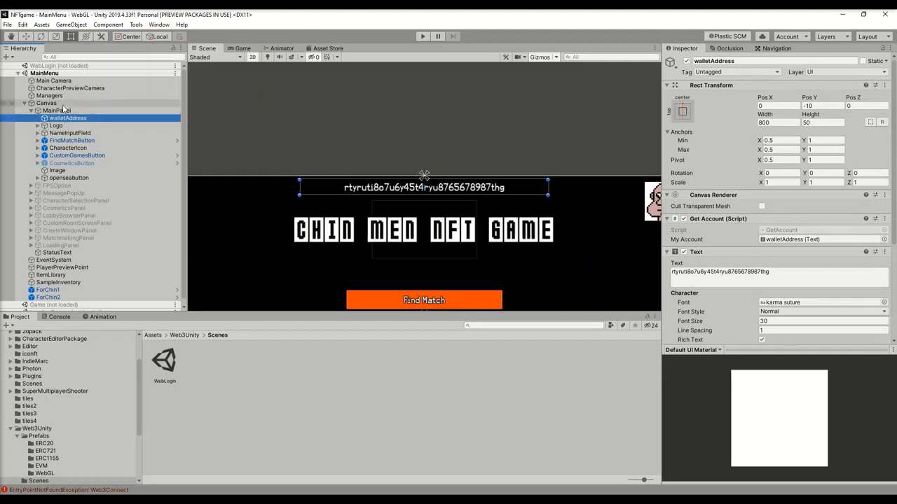
left_click(55, 104)
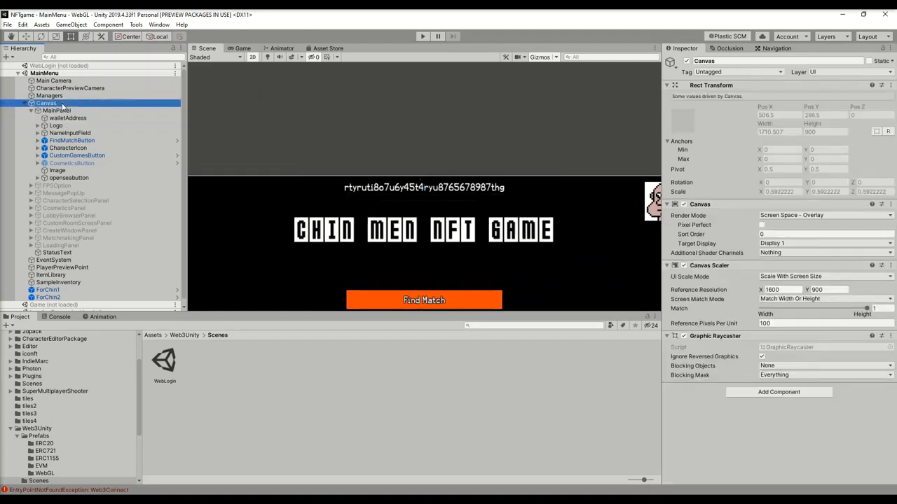
left_click(59, 117)
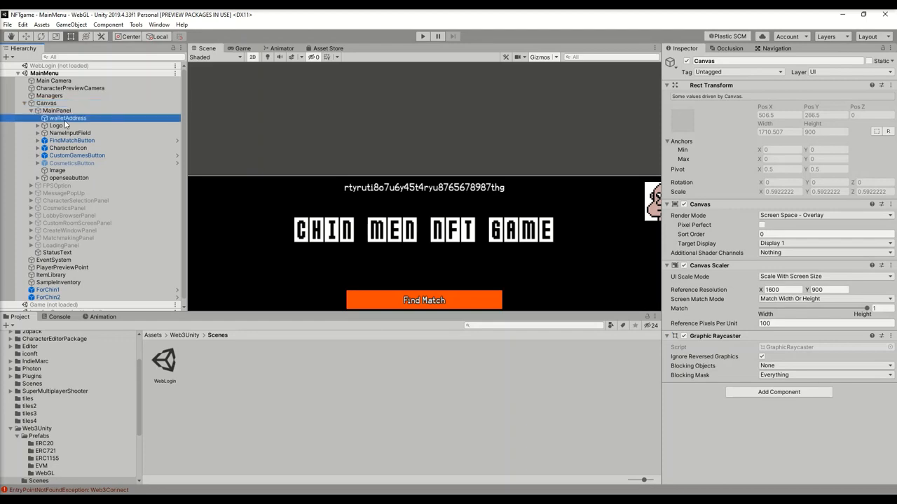
left_click(55, 104)
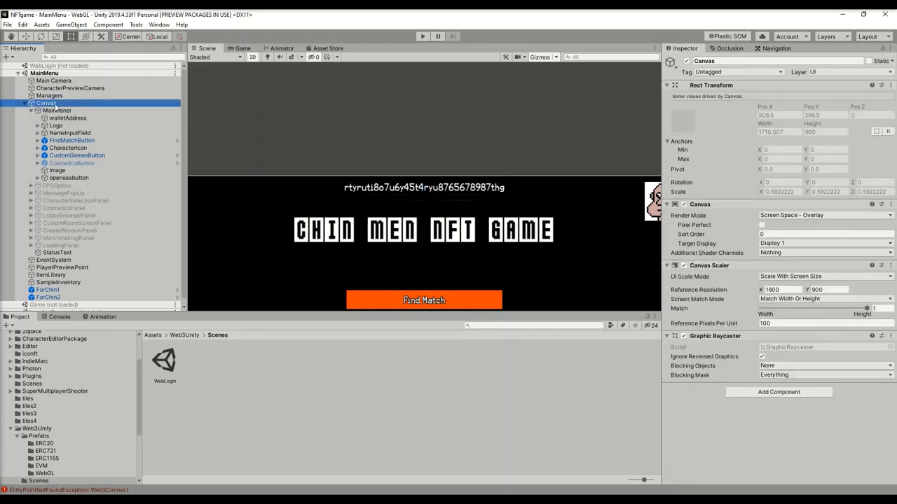
right_click(54, 106)
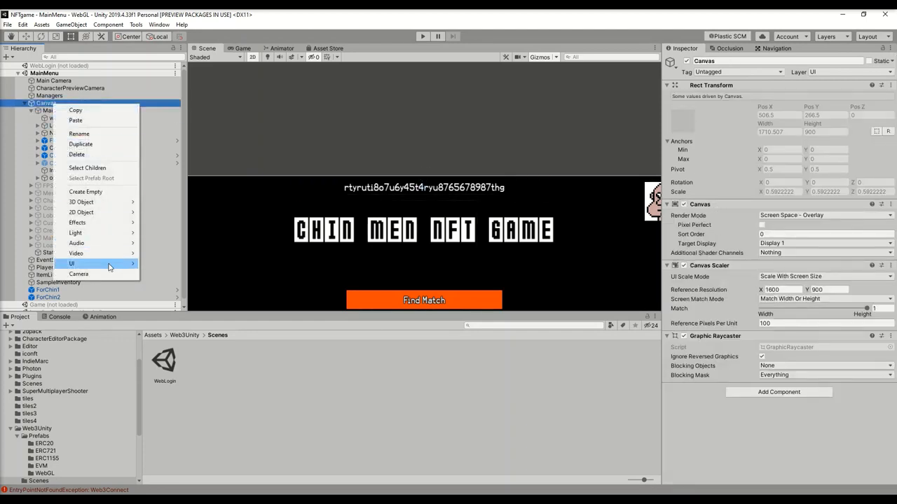
mouse_move(105, 264)
left_click(74, 84)
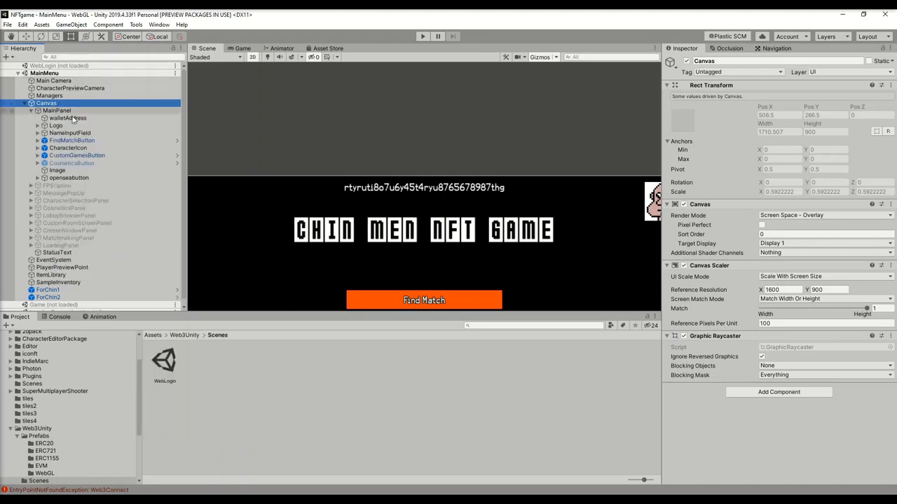
- Rename the walletAddress object under MainPanel as text
left_click(68, 118)
left_click(713, 61)
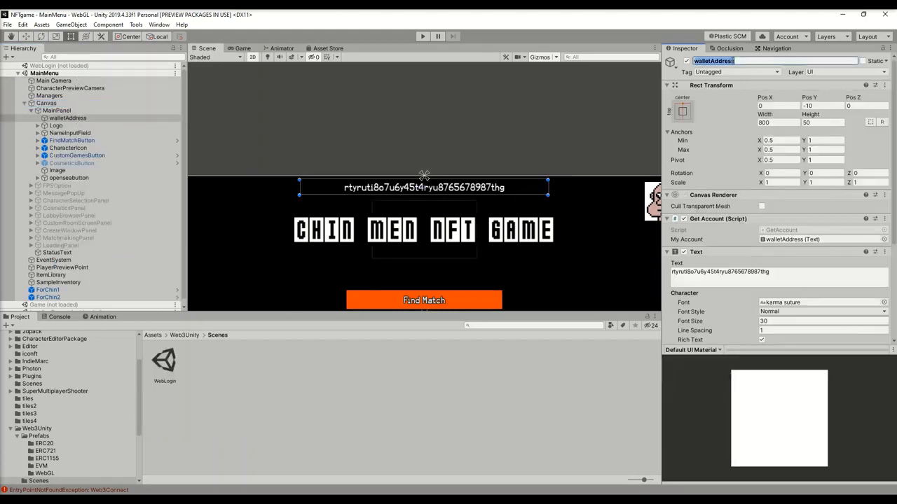
type("text")
key("Return")
- Open the GetAccount script attached to the renamed text object for editing in Visual Studio
scroll(749, 169, "down", 5)
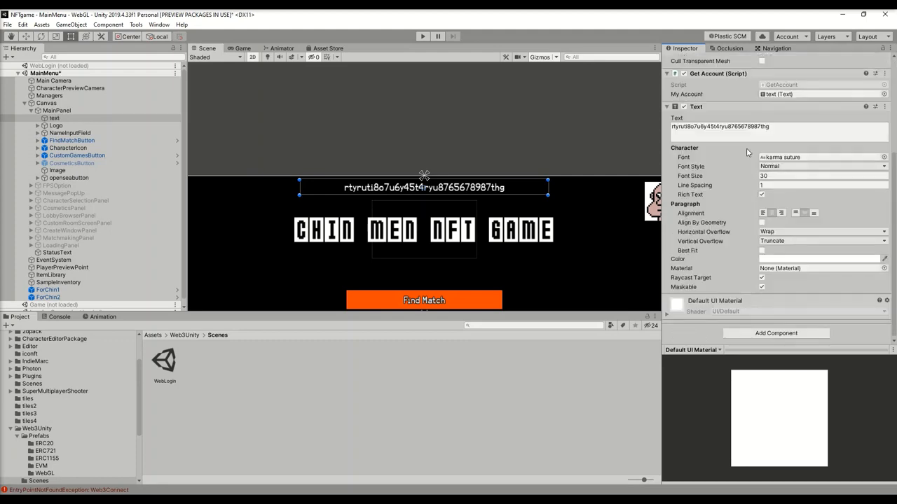
scroll(747, 152, "up", 3)
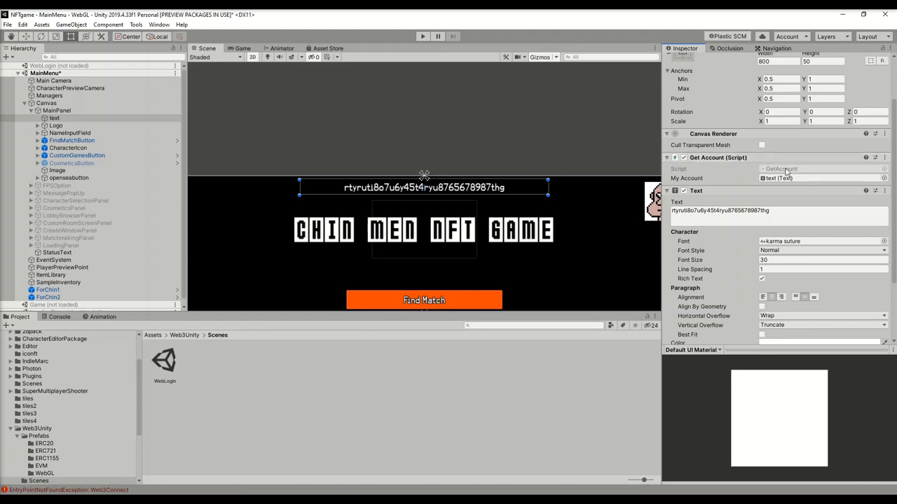
double_click(780, 169)
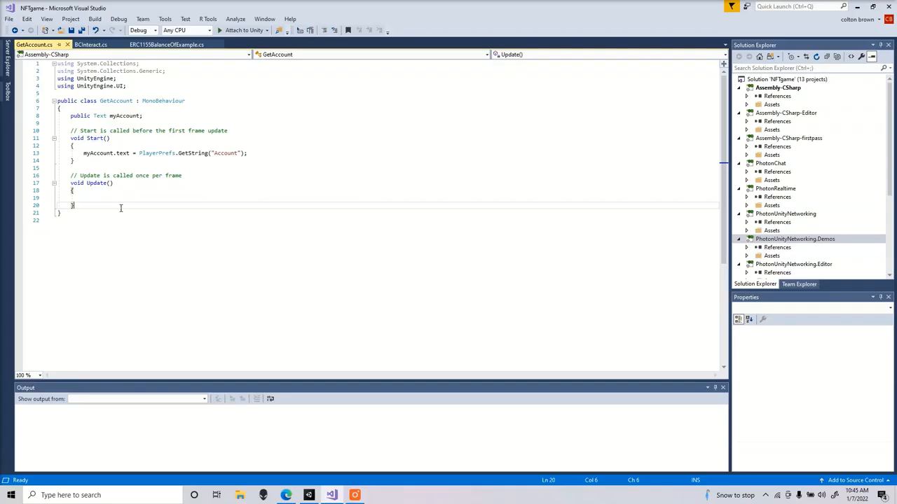
- Review the myAccount declaration and the line in Start() assigning the stored Account string to myAccount.text, and save the script
left_click(140, 116)
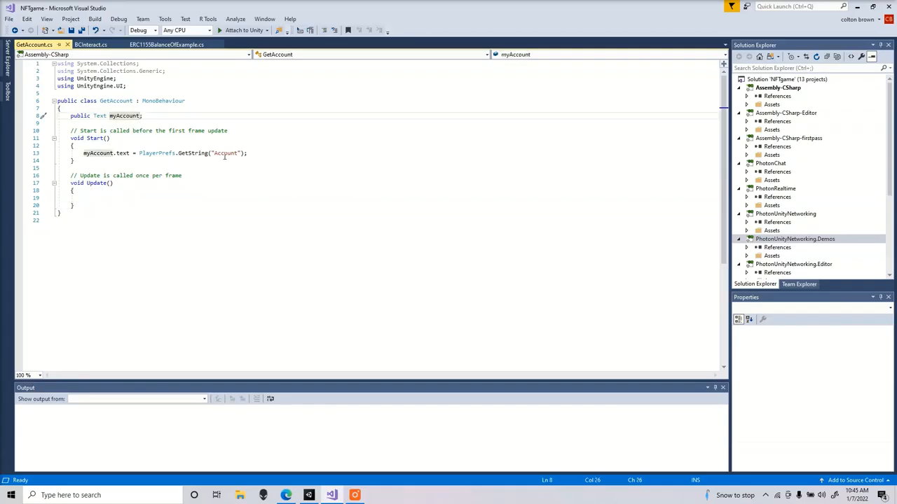
left_click(140, 183)
left_click_drag(81, 155, 257, 153)
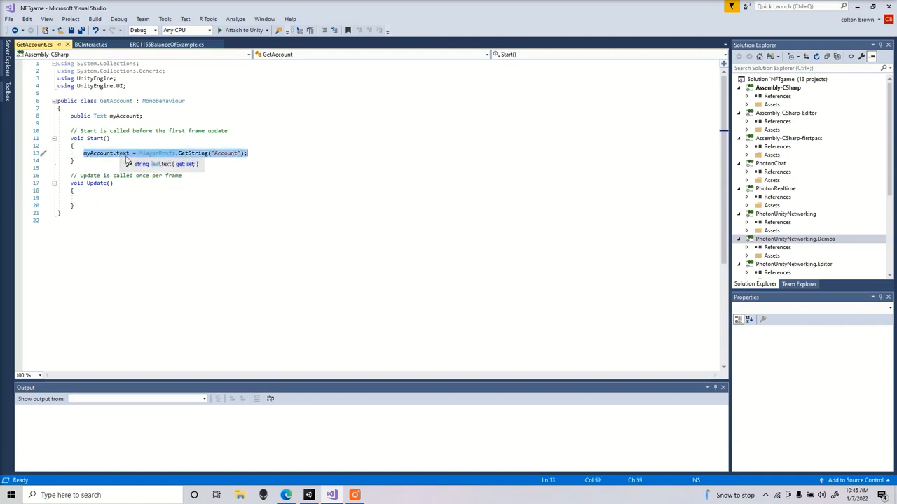
left_click(9, 19)
left_click(30, 127)
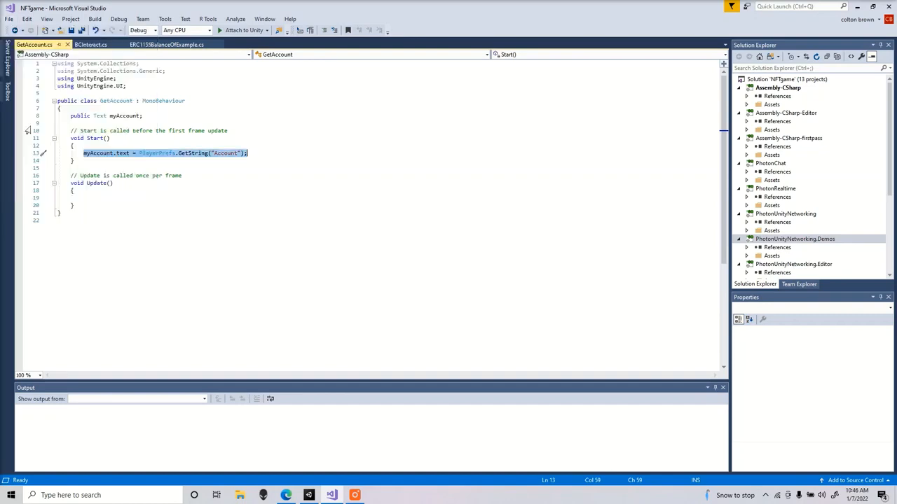
- Switch back to Unity and inspect the Get Account script component on the walletAddress text object under MainPanel
left_click(308, 495)
left_click(63, 102)
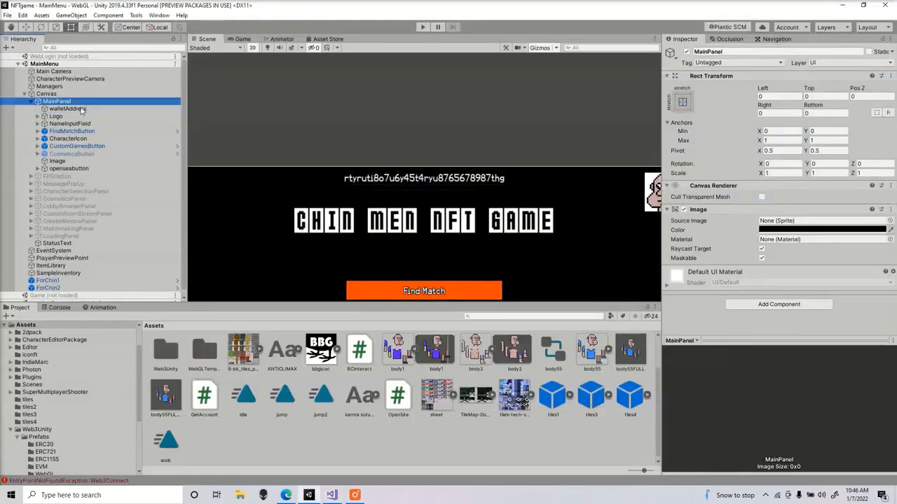
left_click(77, 109)
left_click_drag(215, 409, 110, 114)
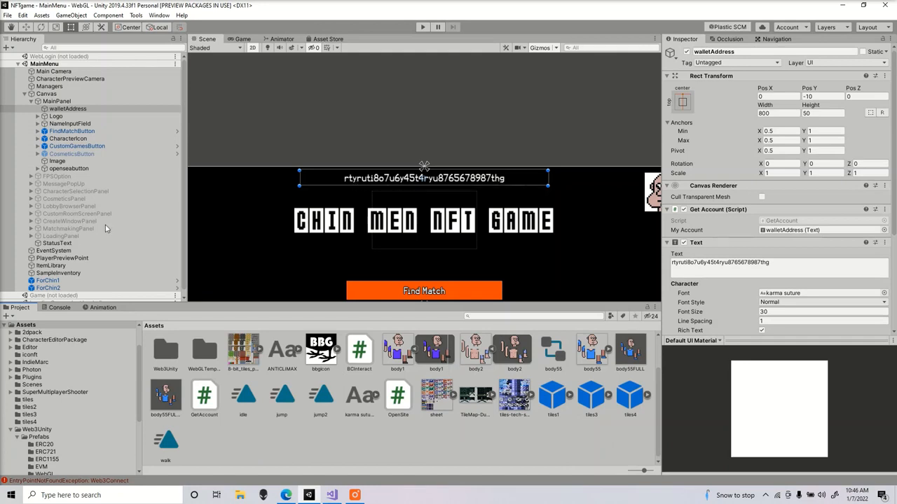
- Activate the CharacterSelectionPanel under Canvas and expand it and its Window child in the hierarchy
left_click(79, 94)
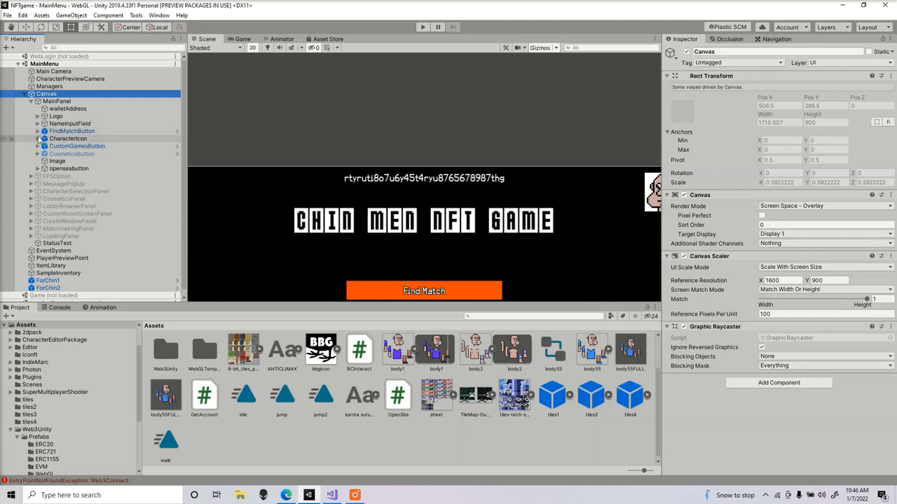
right_click(54, 190)
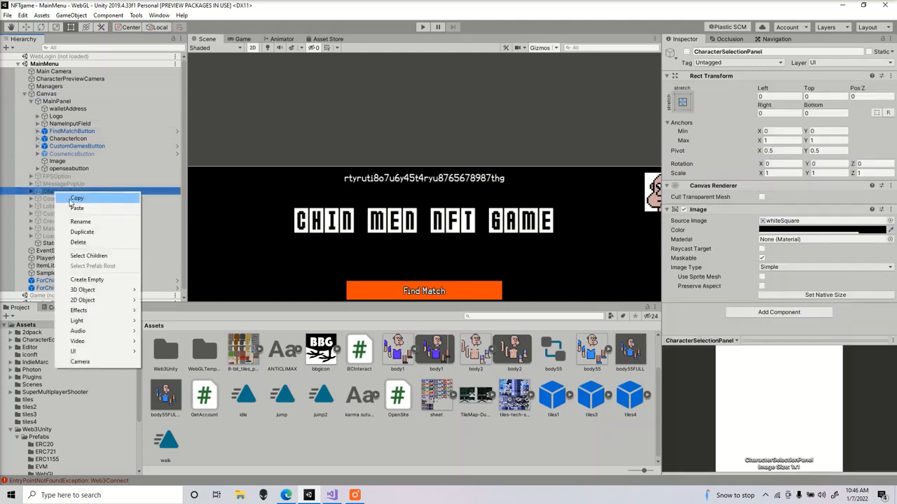
left_click(47, 198)
left_click(686, 52)
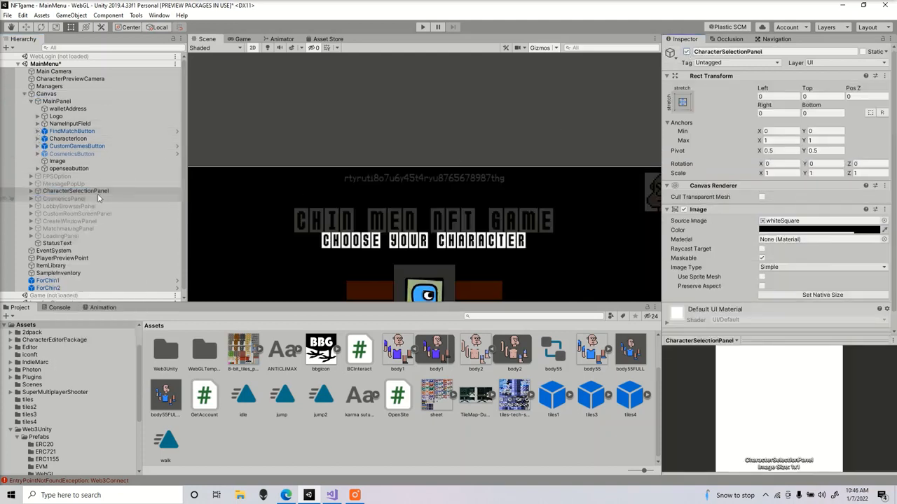
left_click(31, 192)
scroll(45, 194, "down", 1)
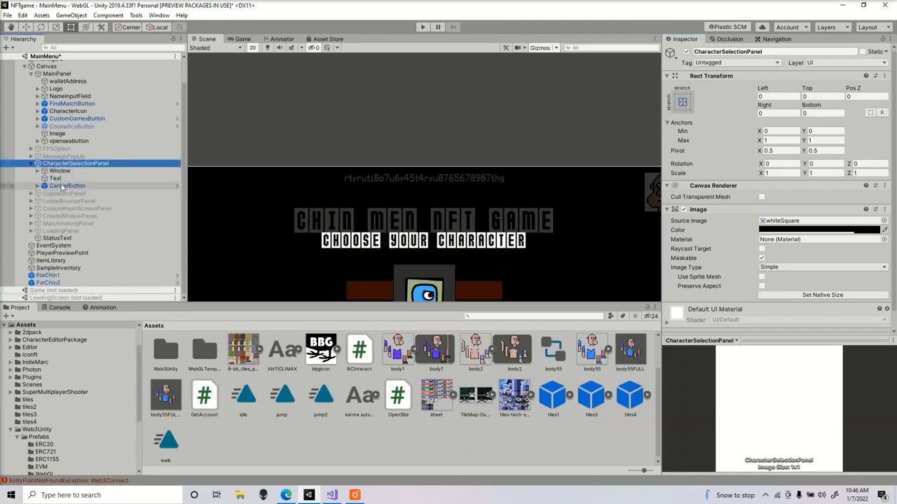
left_click(39, 172)
- Compare the Chinman1 and Chinman2 objects under Window and inspect the ERC1155 Balance Of Example component on ForChin1
left_click(97, 186)
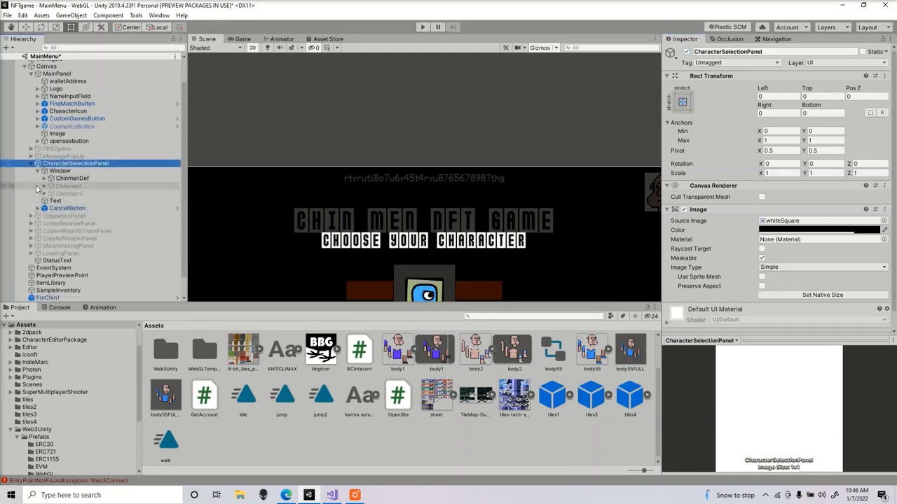
left_click(89, 194)
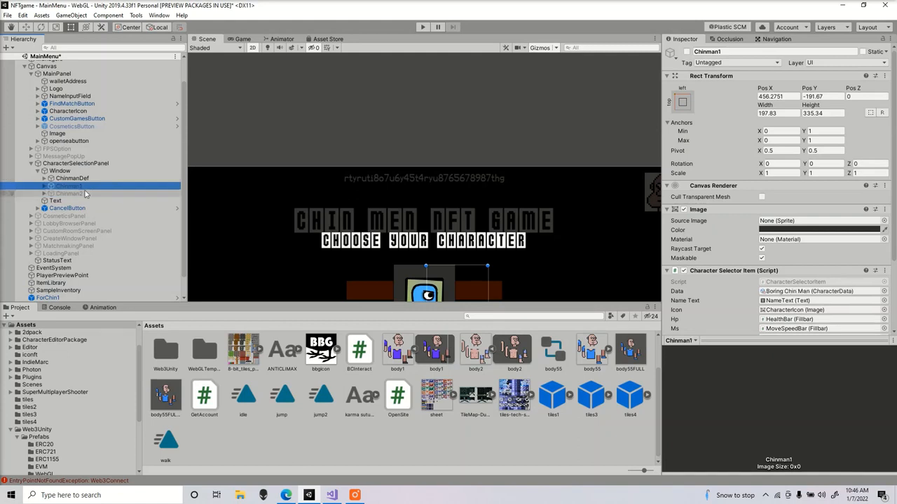
left_click(90, 188)
left_click(86, 195)
left_click(90, 187)
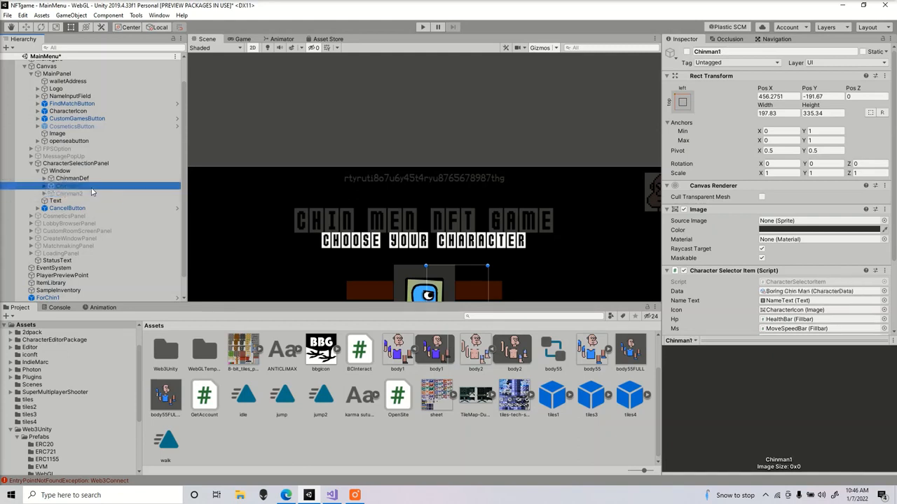
left_click(78, 195)
left_click(83, 187)
left_click(82, 194)
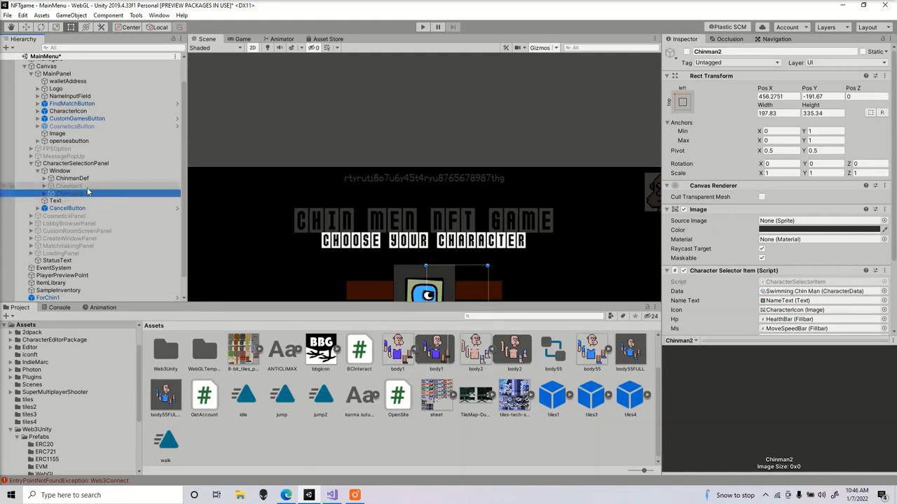
left_click(83, 187)
left_click(81, 195)
left_click(84, 187)
left_click(89, 194)
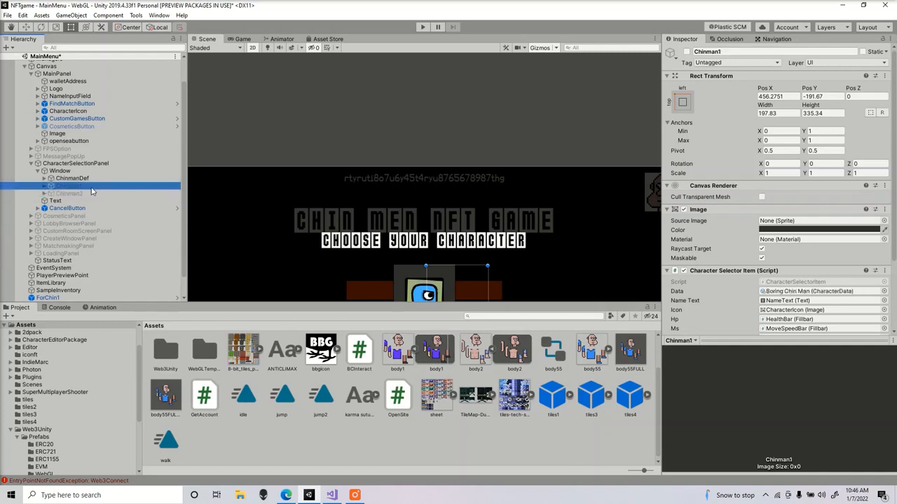
left_click(100, 185)
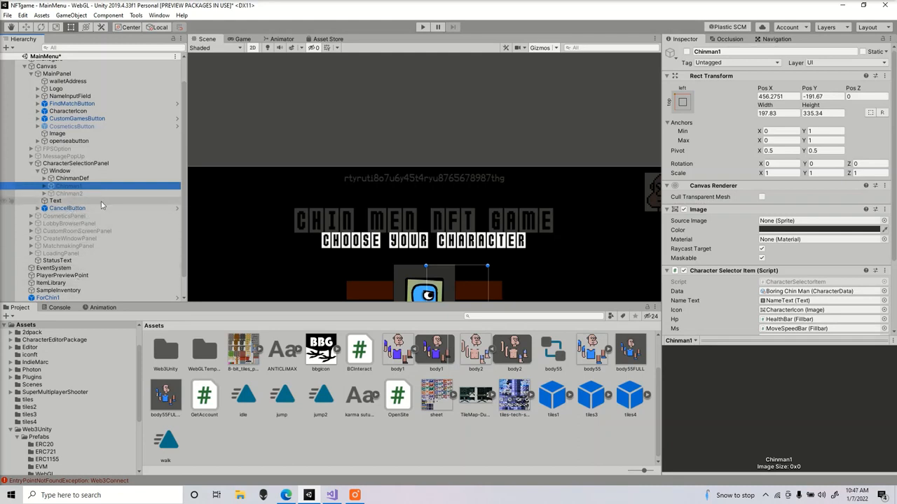
scroll(116, 244, "down", 2)
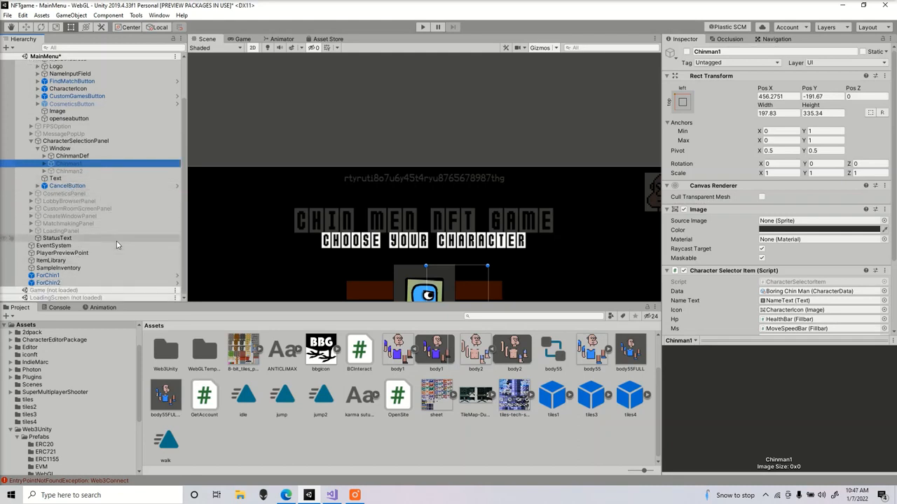
left_click(84, 275)
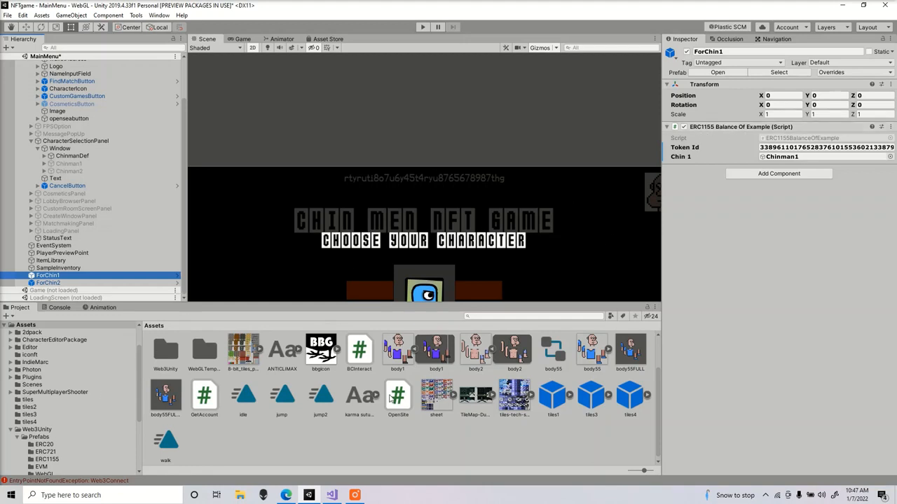
- Switch to OpenSea in the browser and open the Wrestler Chin Man #075 item from the Chin Men Collection
left_click(287, 496)
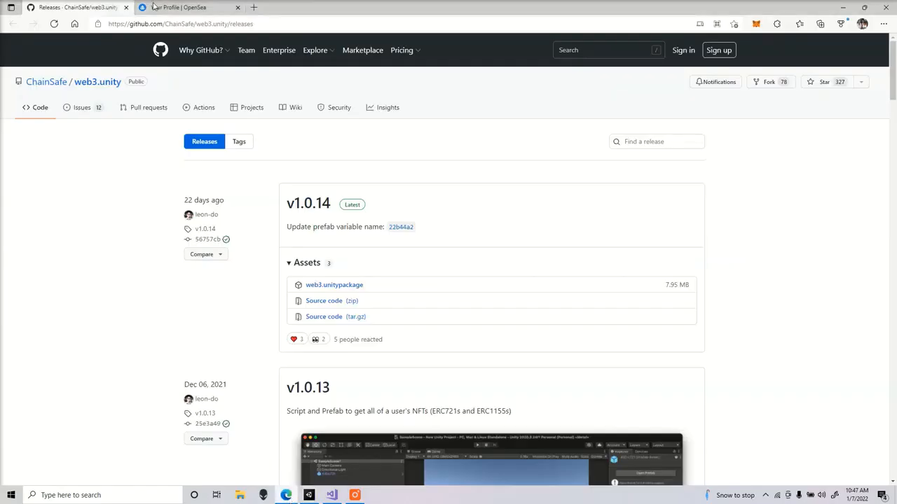
left_click(189, 8)
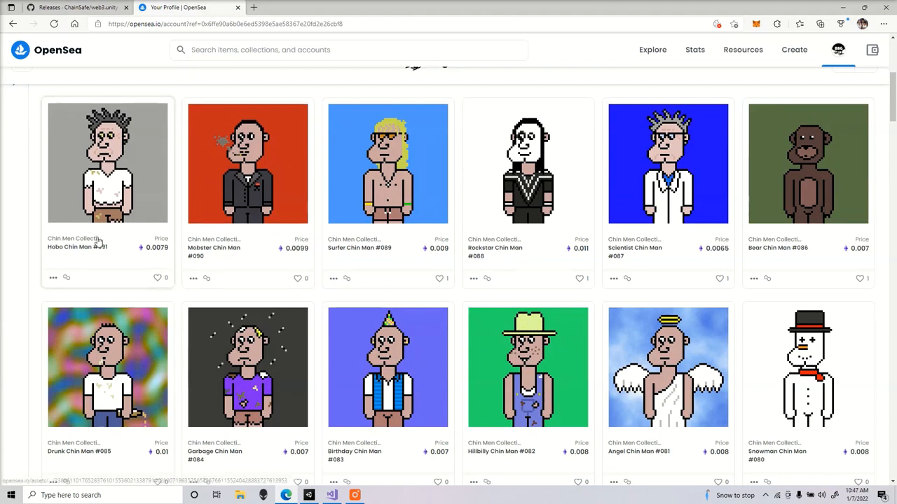
left_click(72, 239)
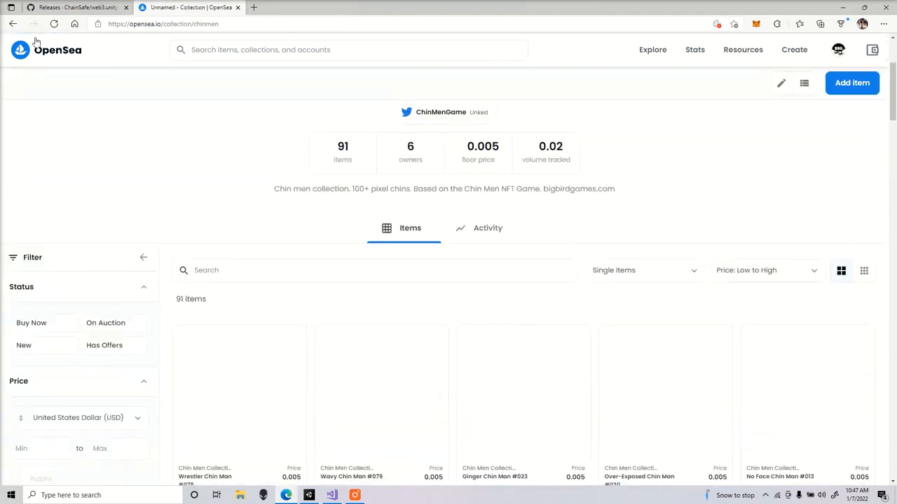
scroll(221, 343, "down", 1)
scroll(222, 343, "down", 1)
left_click(245, 262)
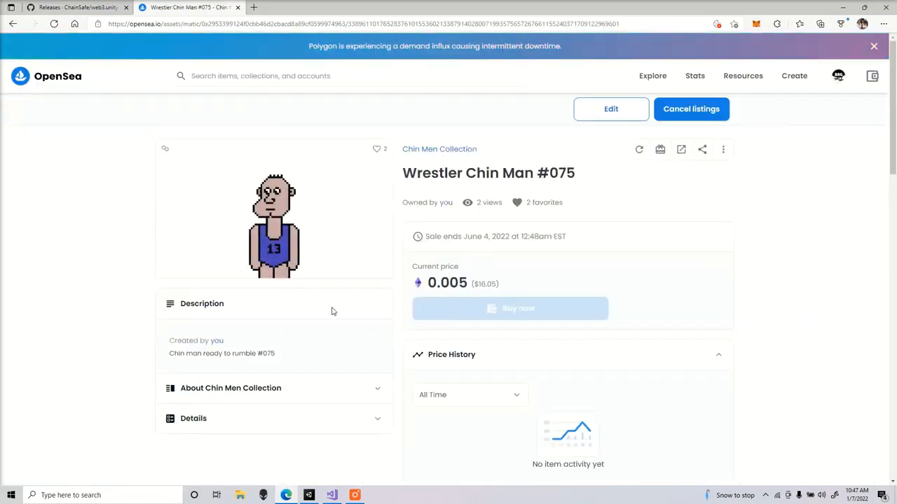
- Expand the details of Wrestler Chin Man #075 and examine its contract address, token ID, token standard and blockchain
scroll(294, 362, "down", 1)
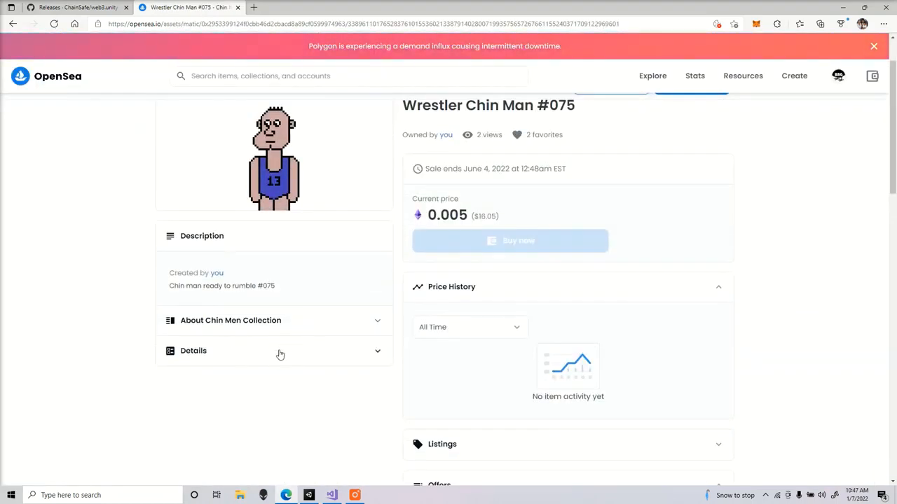
left_click(325, 348)
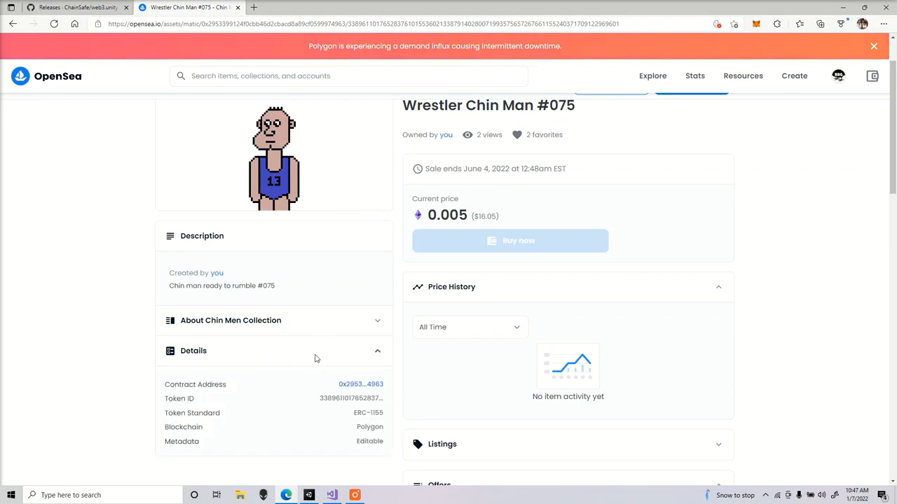
scroll(315, 359, "down", 1)
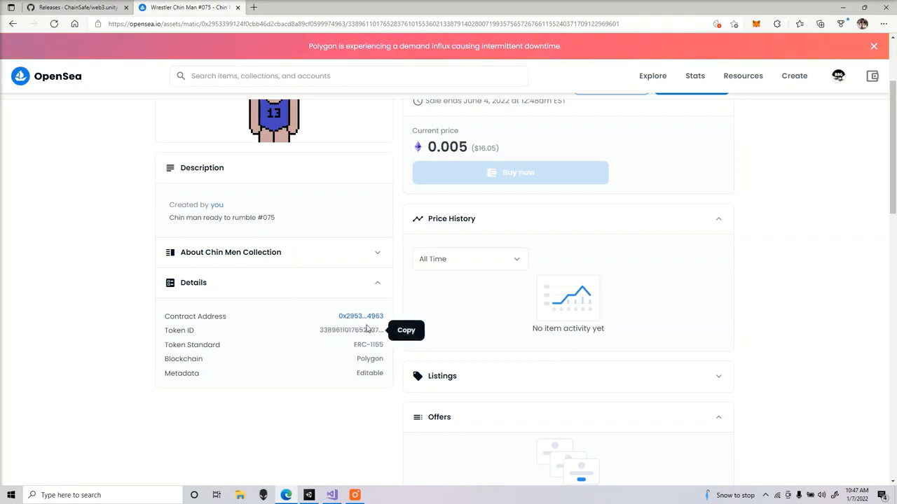
- Return to Unity and view the ERC1155BalanceOfBatchExample script in Web3Unity/Scripts/Prefabs/ERC1155
left_click(332, 495)
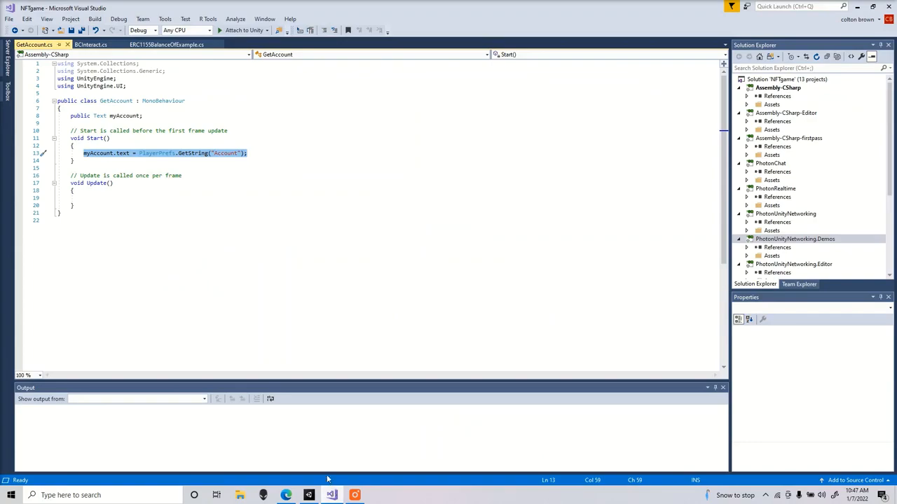
left_click(309, 495)
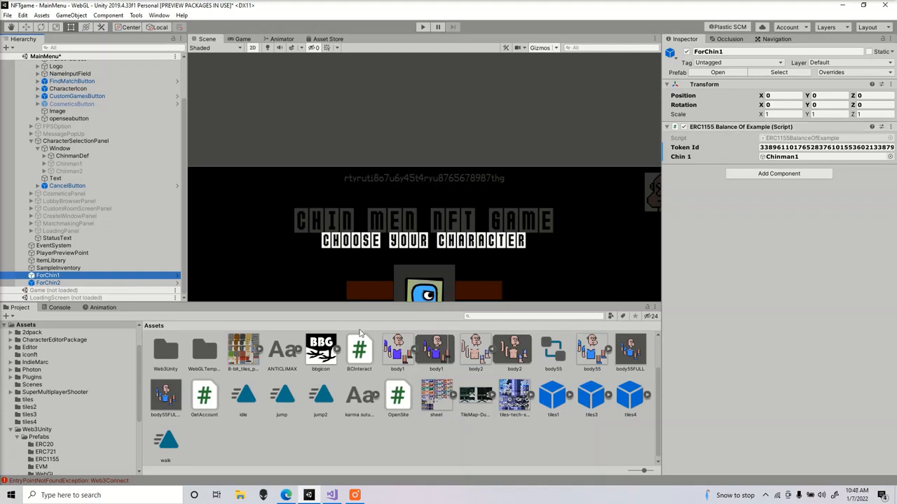
left_click(39, 429)
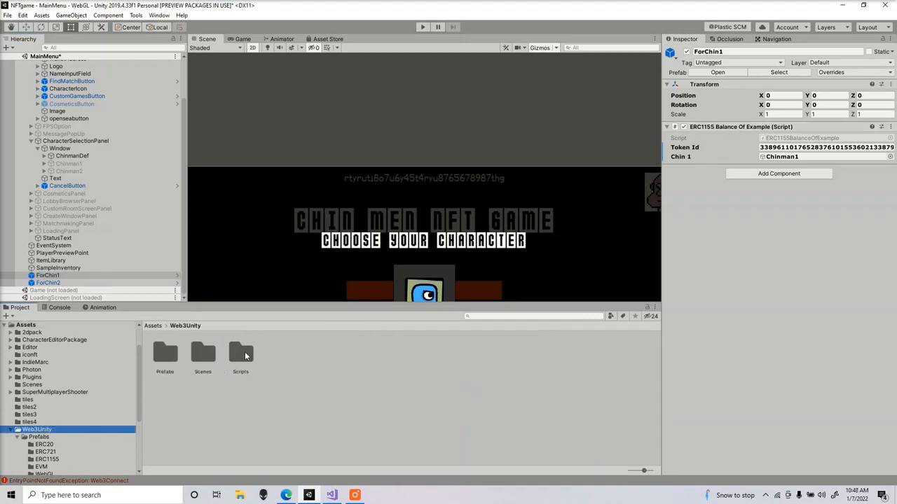
double_click(242, 352)
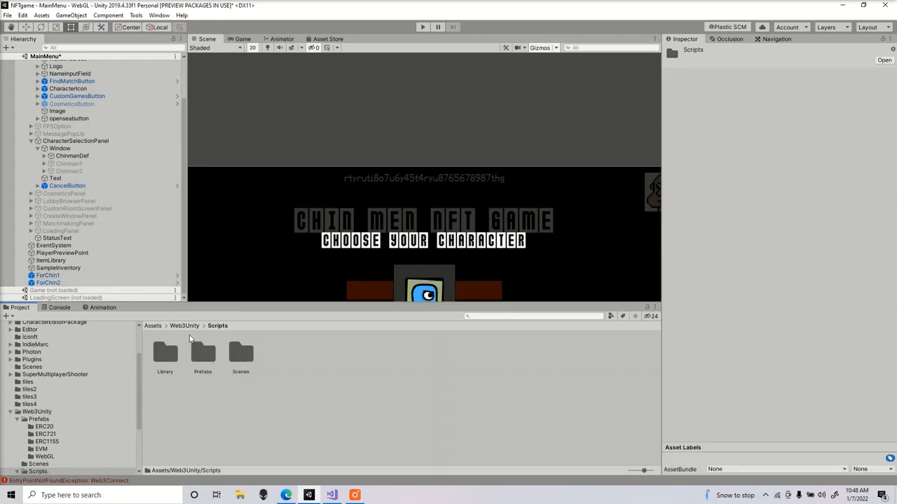
left_click(185, 326)
double_click(241, 359)
double_click(203, 356)
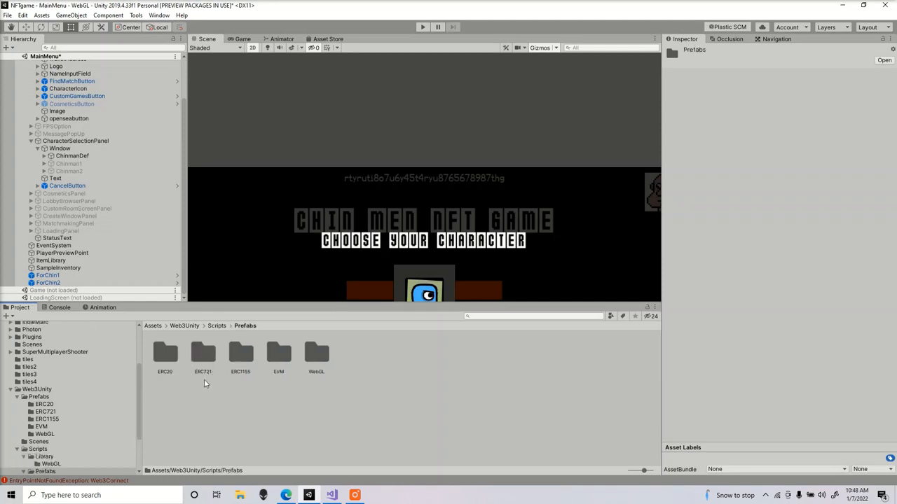
double_click(241, 354)
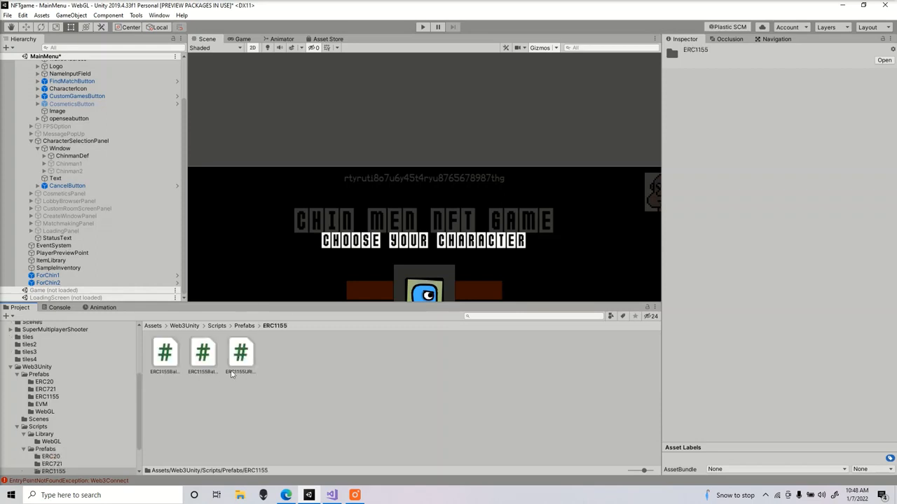
left_click(167, 355)
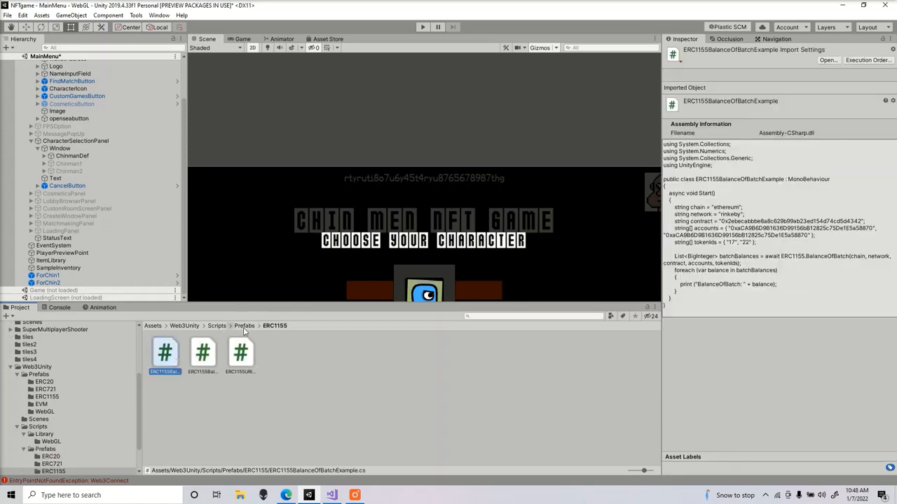
- Add the BalanceOf1155 prefab from Web3Unity/Prefabs/ERC1155 to the MainMenu scene, placing it above ForChin1
left_click(245, 326)
left_click(181, 326)
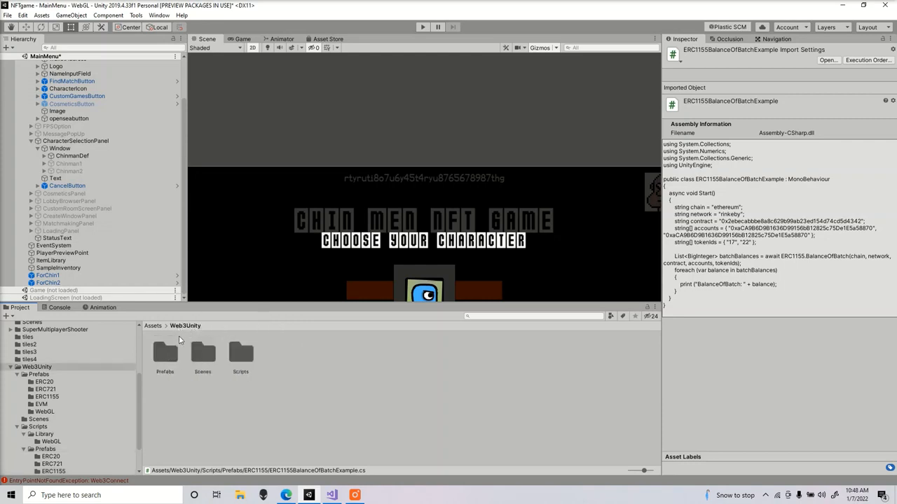
double_click(166, 353)
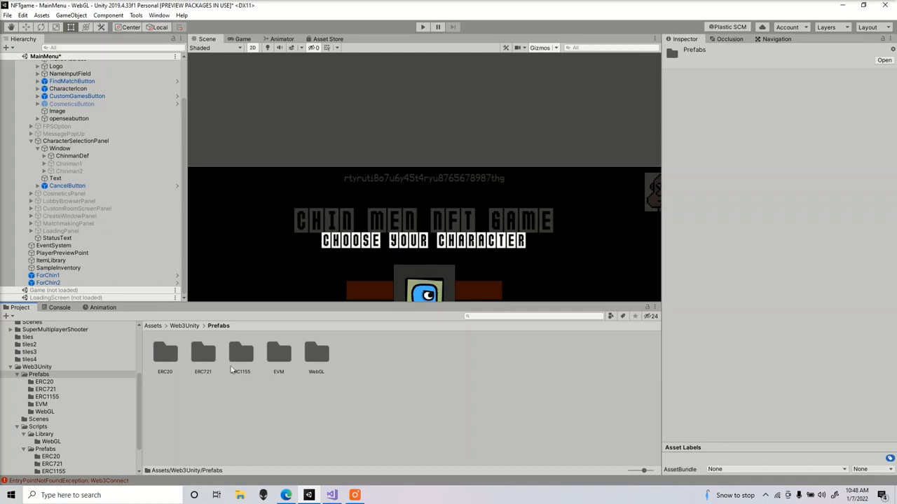
double_click(241, 354)
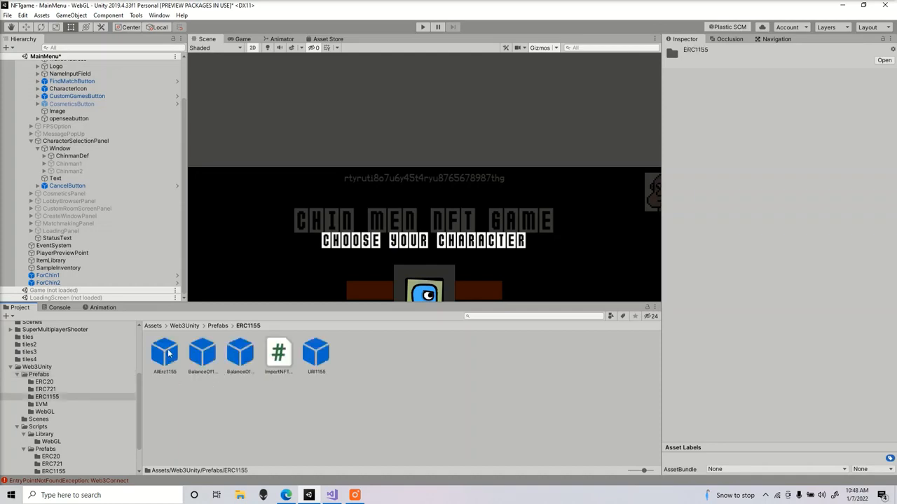
left_click(206, 356)
left_click(237, 356)
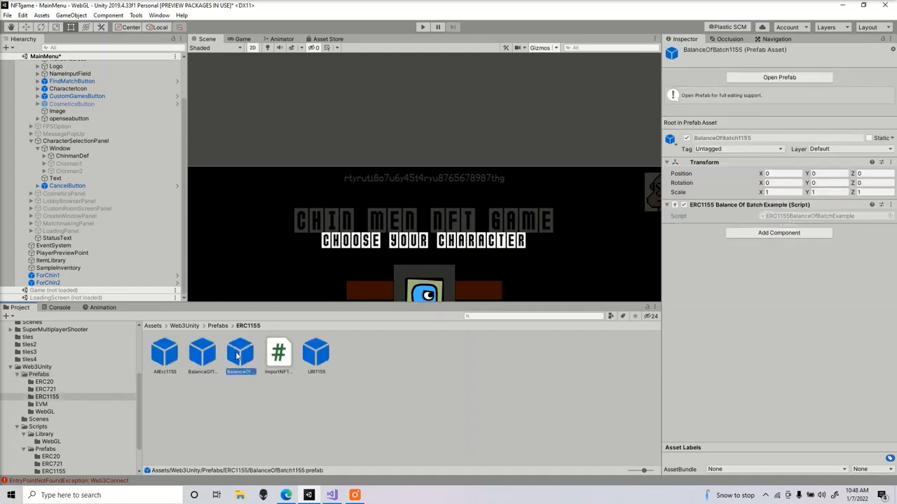
left_click(205, 356)
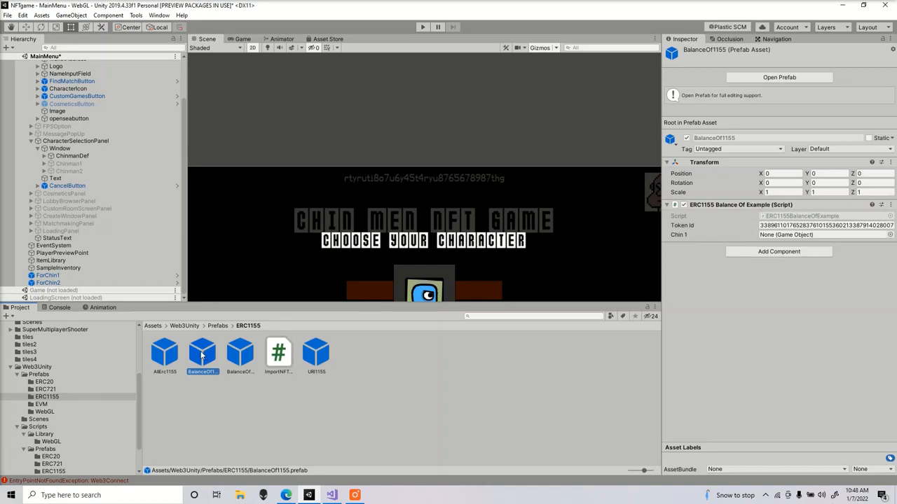
left_click_drag(206, 360, 68, 272)
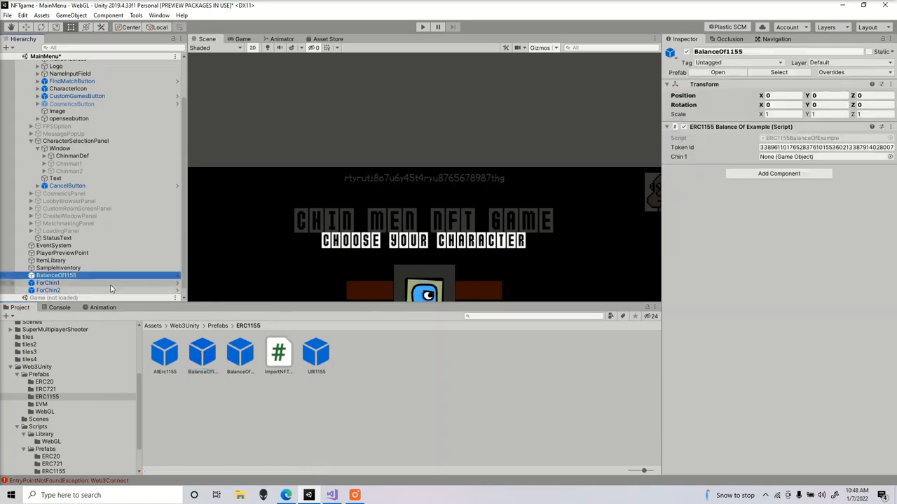
left_click(355, 496)
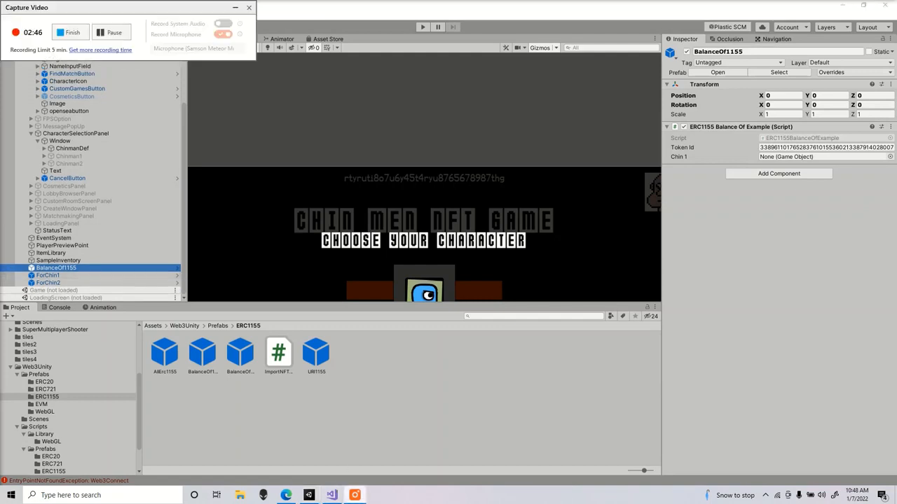
- Delete the BalanceOf1155 object from the MainMenu scene, leaving ForChin1 and ForChin2 in place
left_click(235, 7)
left_click(63, 253)
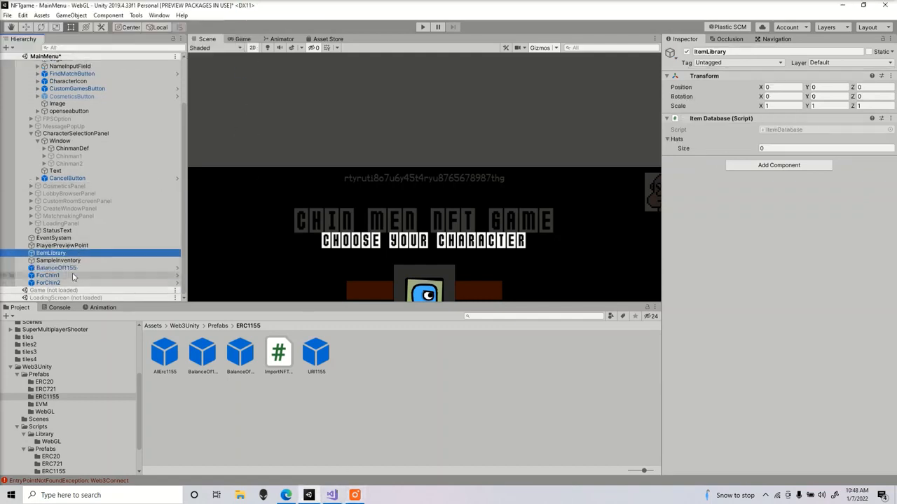
left_click(78, 268)
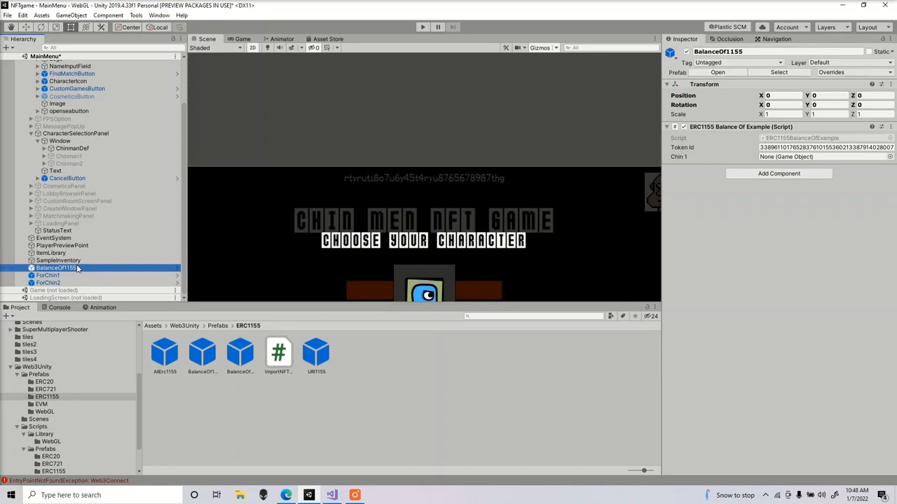
right_click(77, 268)
left_click(105, 320)
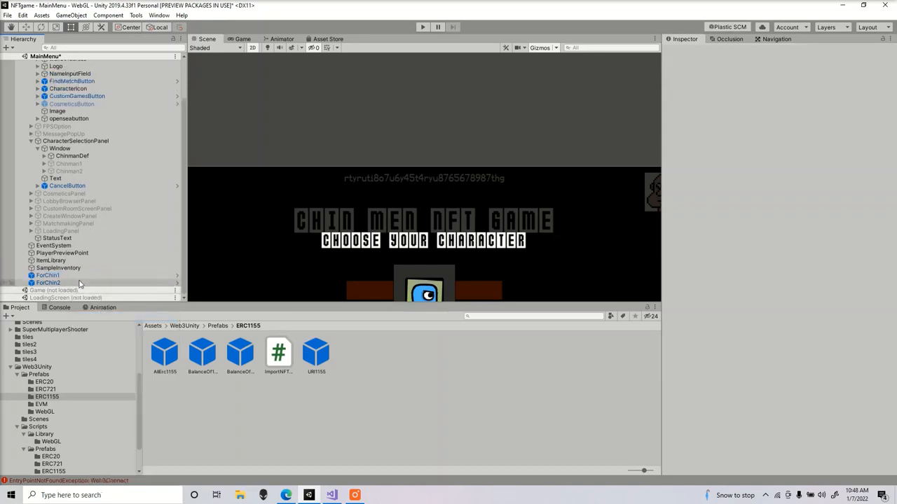
- Open the ERC1155BalanceOfExample script used by ForChin1 and examine its chain, network and contract variables
left_click(77, 277)
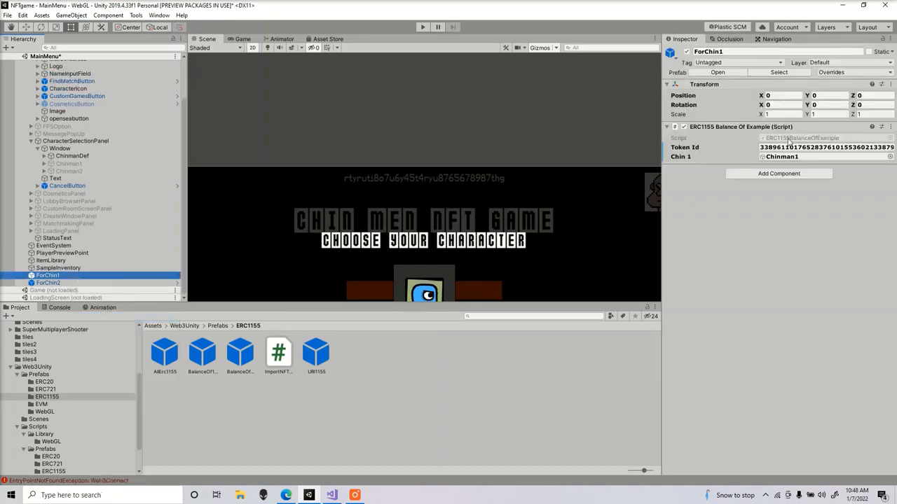
double_click(789, 139)
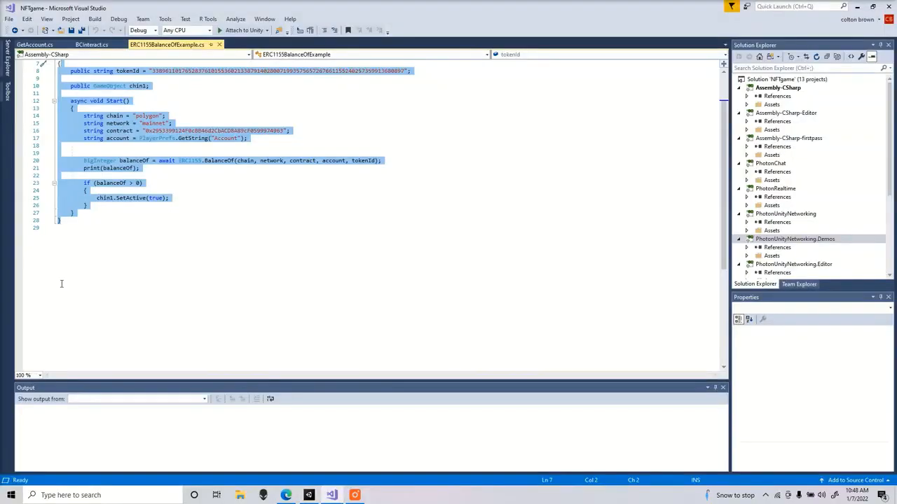
left_click(137, 229)
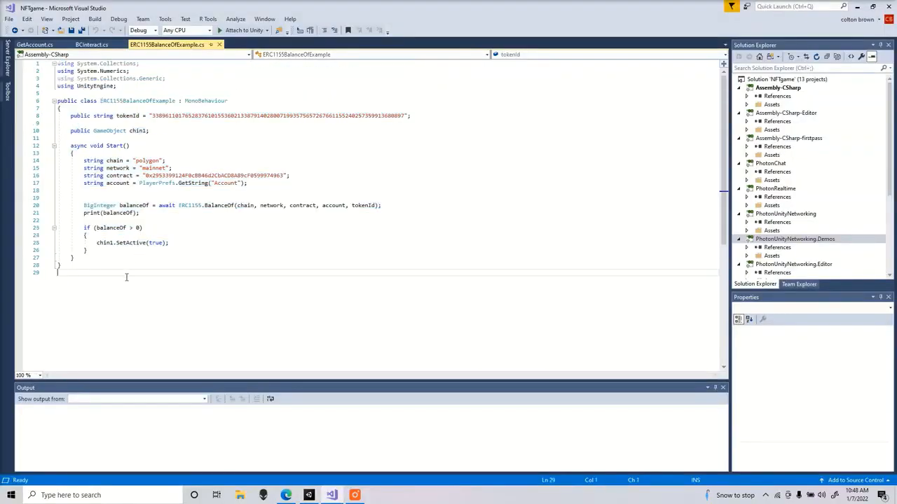
left_click(84, 264)
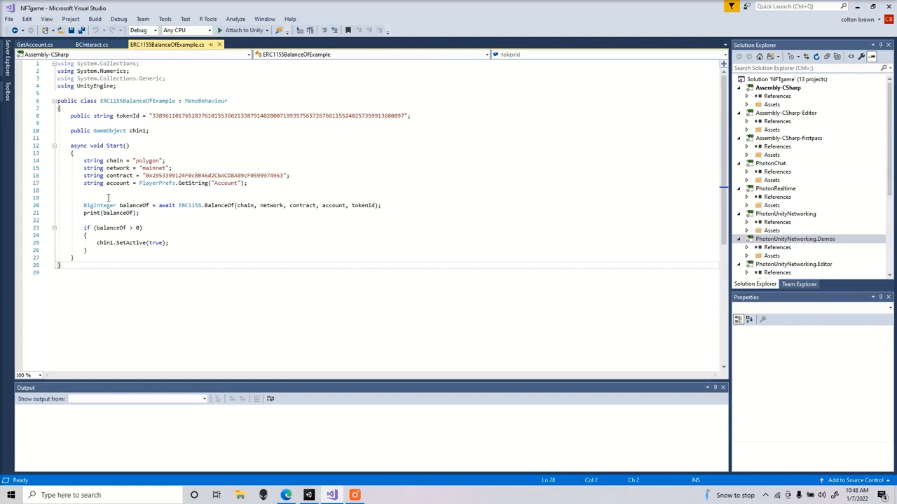
left_click(136, 161)
left_click_drag(136, 161, 162, 178)
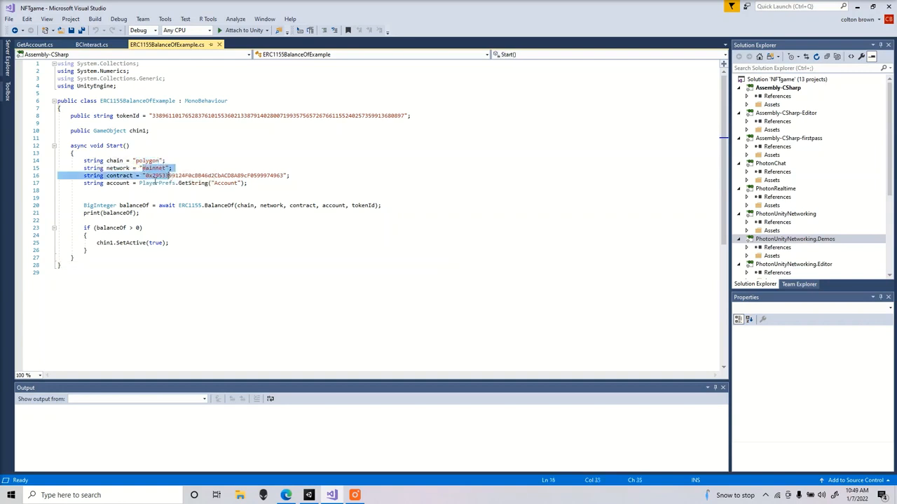
left_click(156, 178)
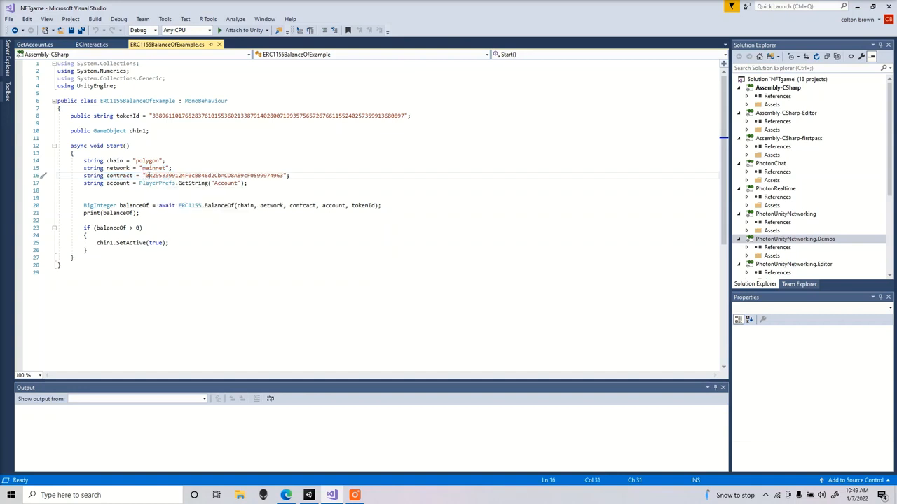
- Check the contract address and token ID in the OpenSea item details, then examine the script's tokenId string in Visual Studio
left_click(288, 496)
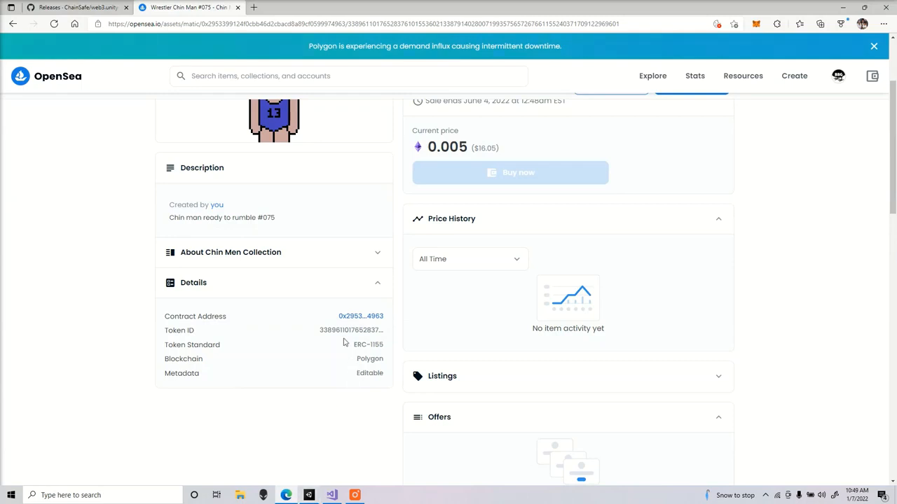
left_click(334, 496)
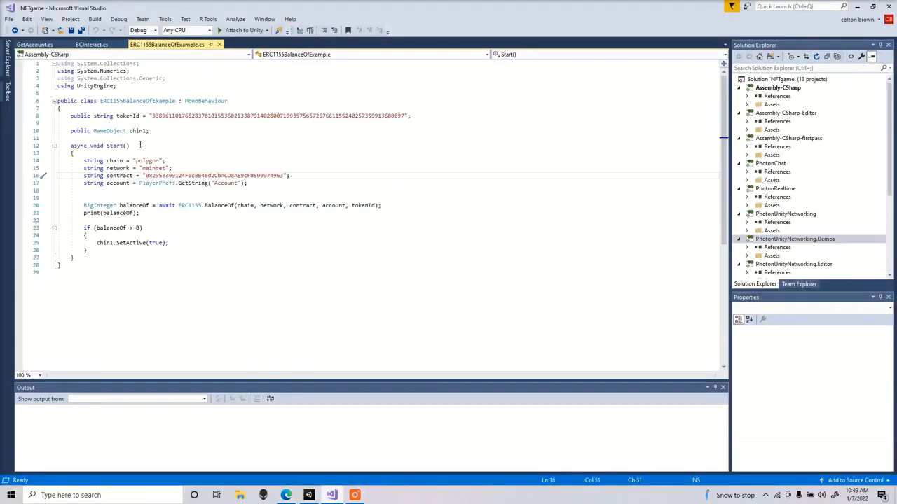
left_click(70, 116)
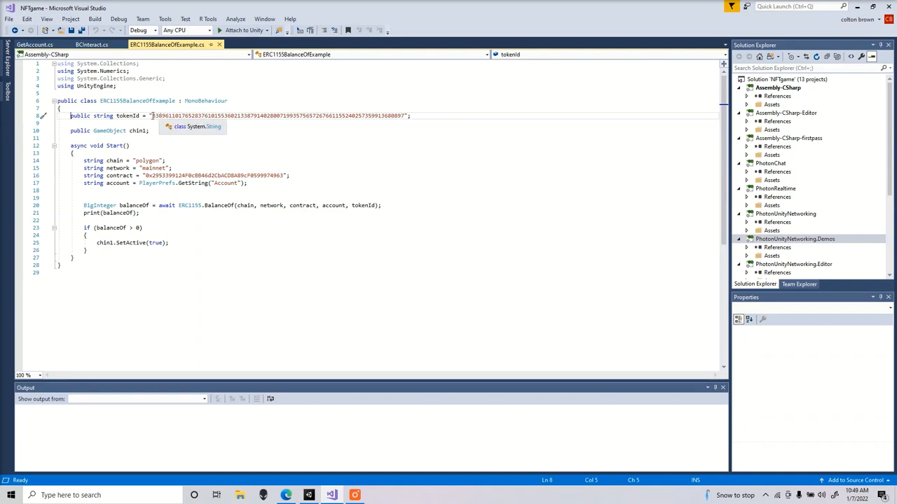
left_click_drag(151, 116, 404, 116)
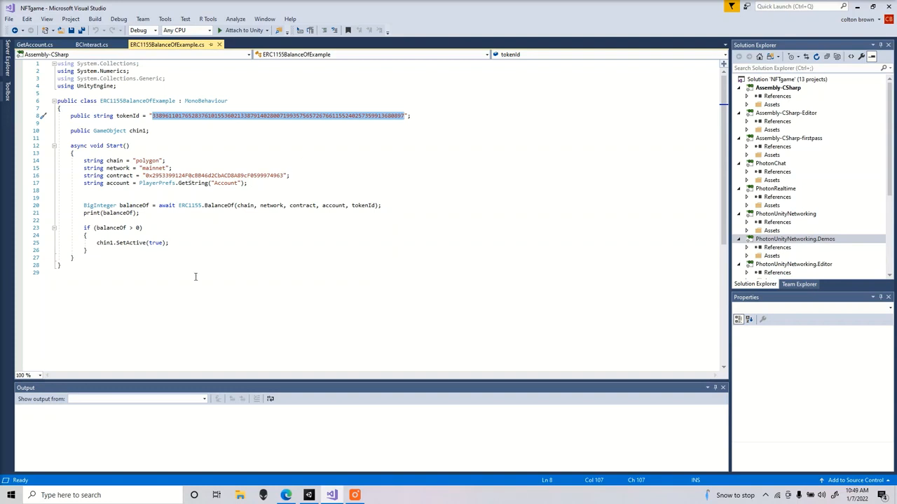
- Examine the balanceOf > 0 condition in Start() and the chin1.SetActive(true) call inside it
scroll(213, 260, "down", 1)
left_click(129, 232)
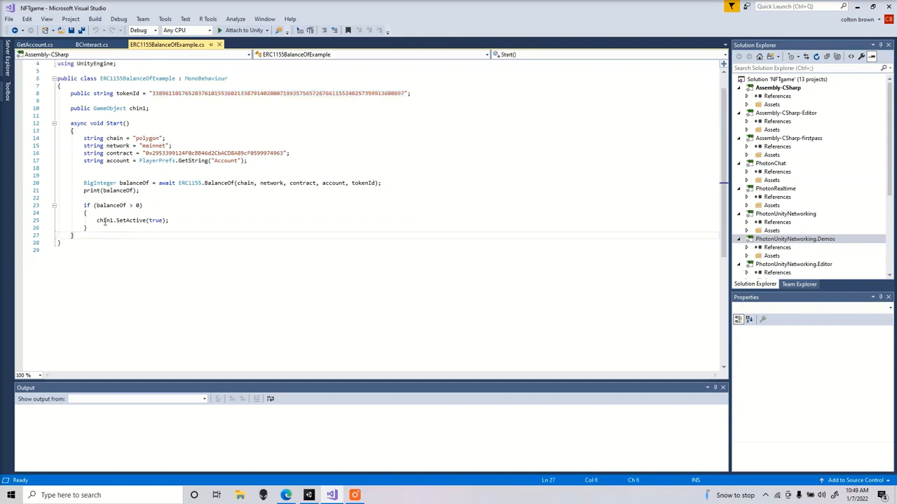
left_click_drag(84, 204, 168, 232)
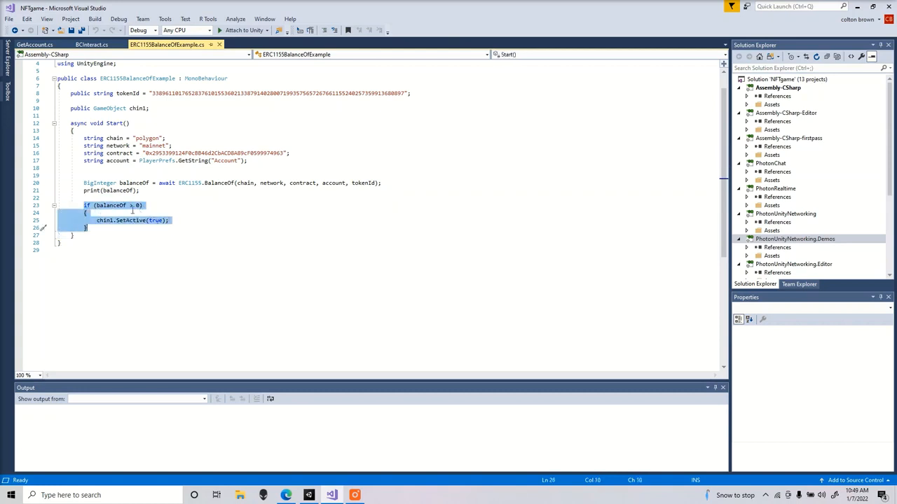
left_click(153, 229)
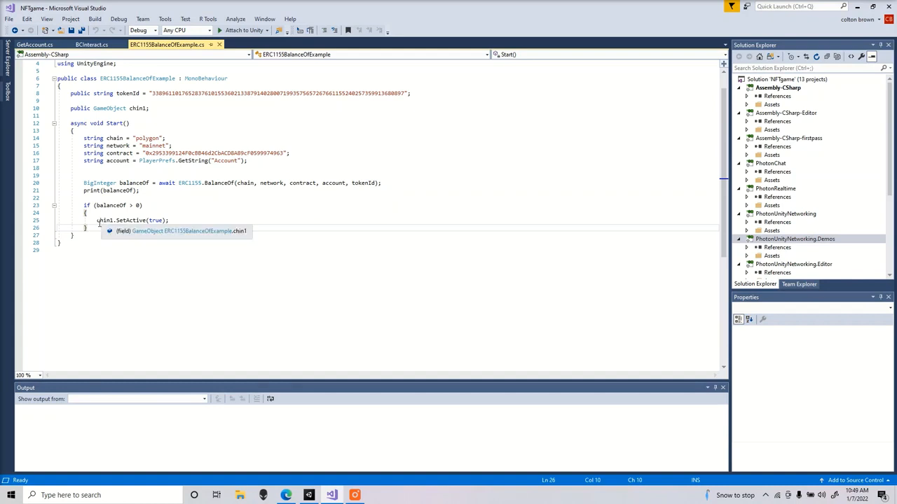
left_click_drag(97, 223, 190, 227)
left_click(145, 205)
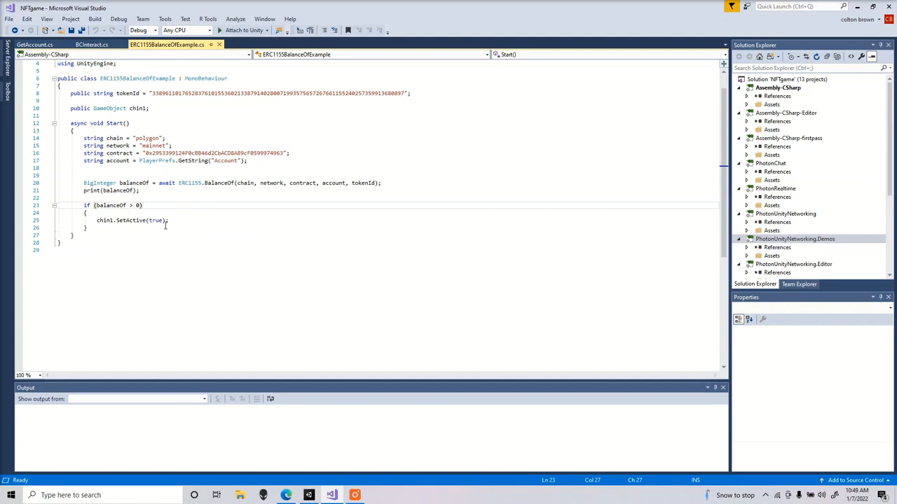
left_click_drag(96, 220, 171, 222)
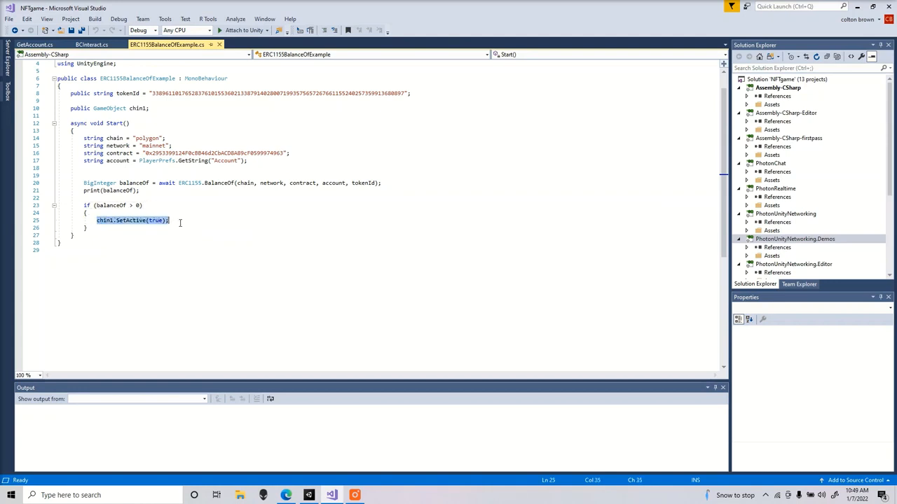
left_click(129, 237)
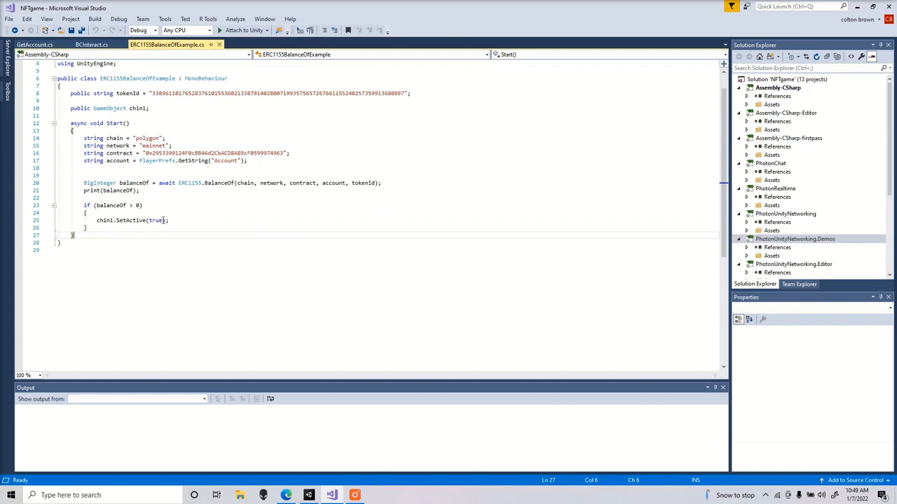
- Return to Unity and assign the Chinman1 object to the Chin 1 reference of ForChin1's ERC1155 Balance Of Example component
left_click_drag(118, 241, 54, 56)
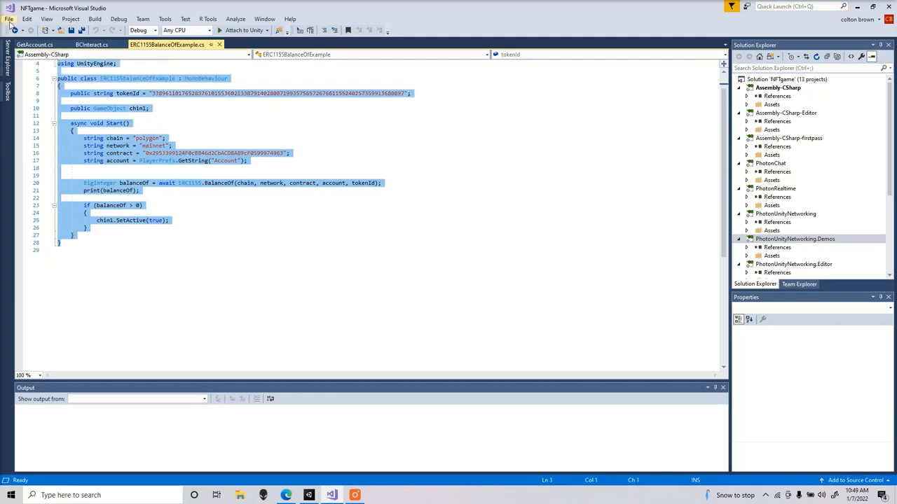
left_click(8, 19)
left_click(308, 495)
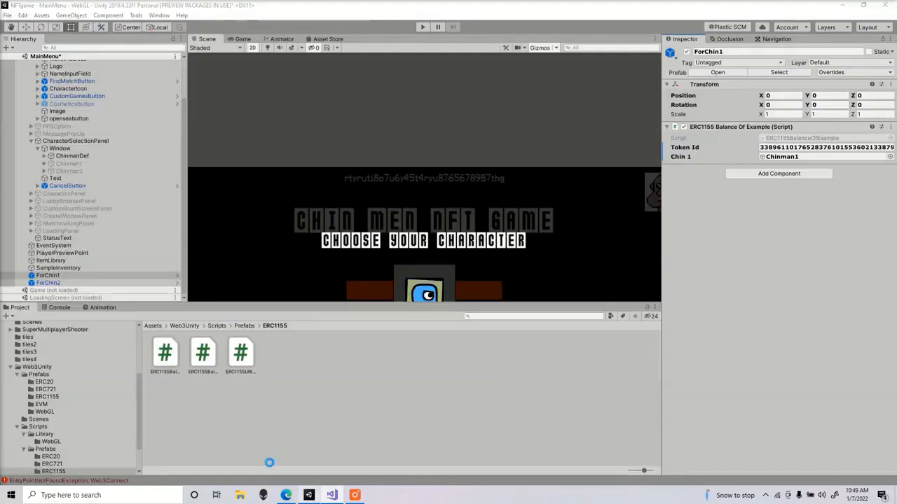
left_click(79, 270)
left_click(82, 277)
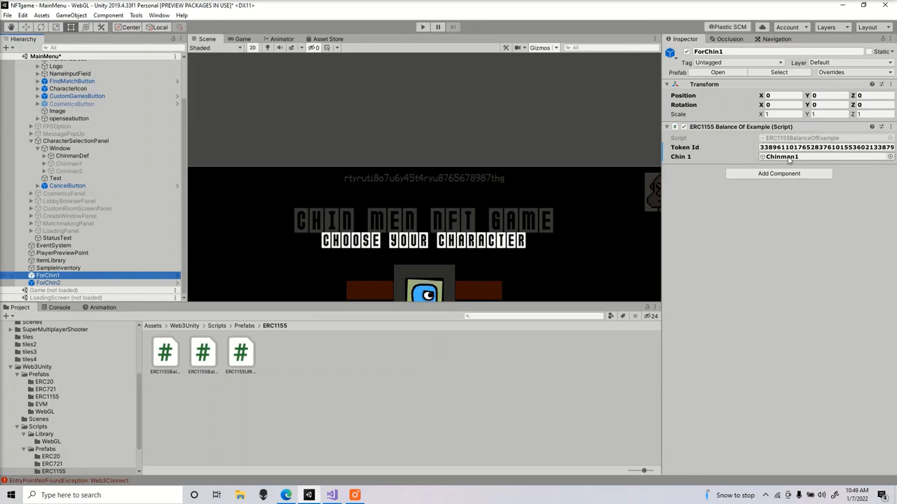
left_click(80, 164)
left_click_drag(80, 168, 779, 157)
left_click(101, 276)
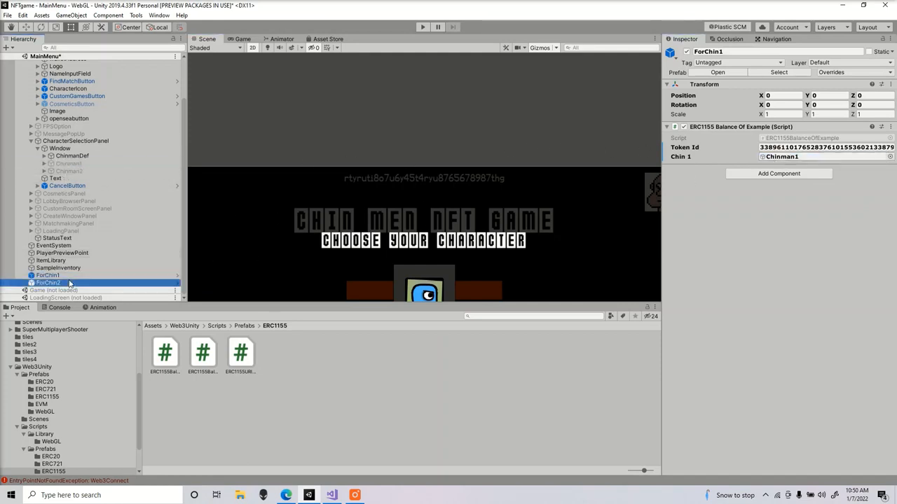
- Inspect the CharacterSelectionPanel's Window object and its ChinmanDef and Chinman1 character entries
left_click(127, 155)
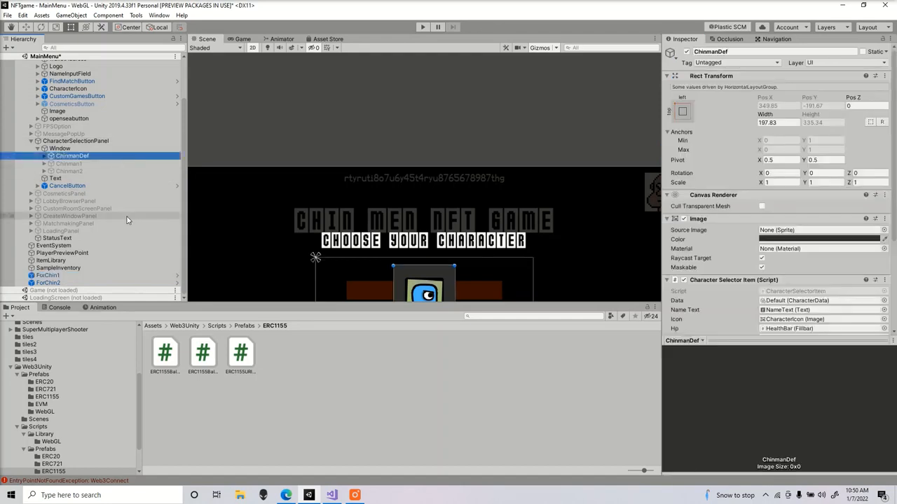
scroll(126, 216, "up", 2)
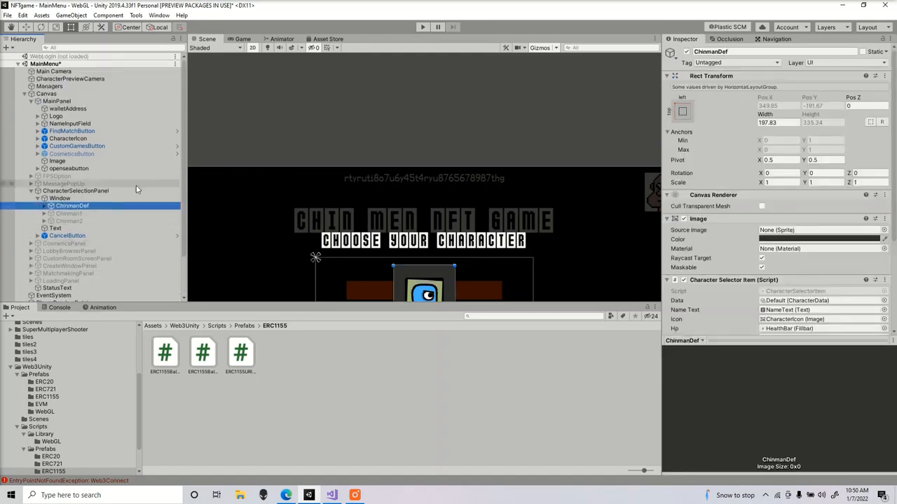
left_click(97, 199)
left_click(91, 207)
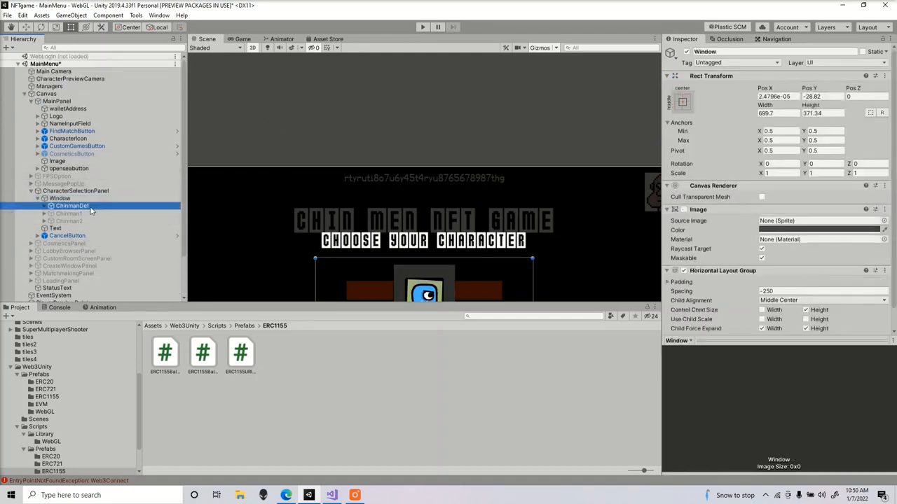
left_click(79, 214)
left_click(70, 206)
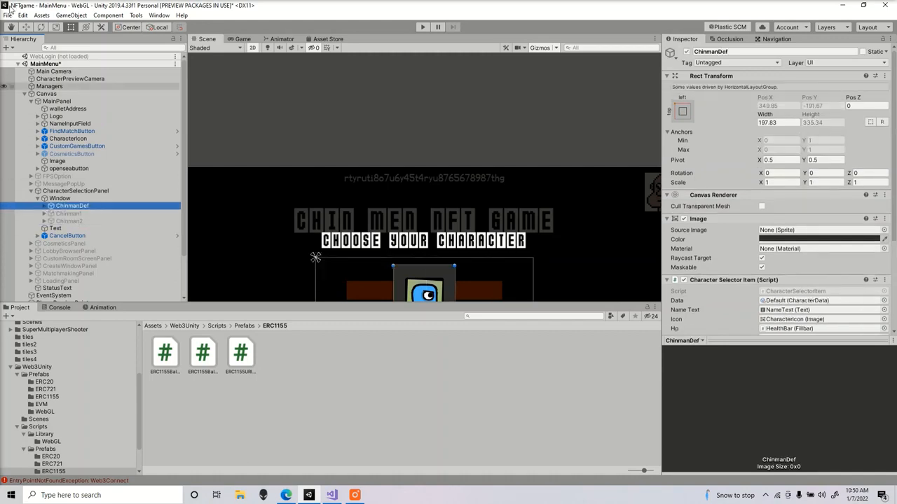
- Review the scenes in build and the WebGL platform in Build Settings, then close the window
left_click(7, 15)
left_click(34, 107)
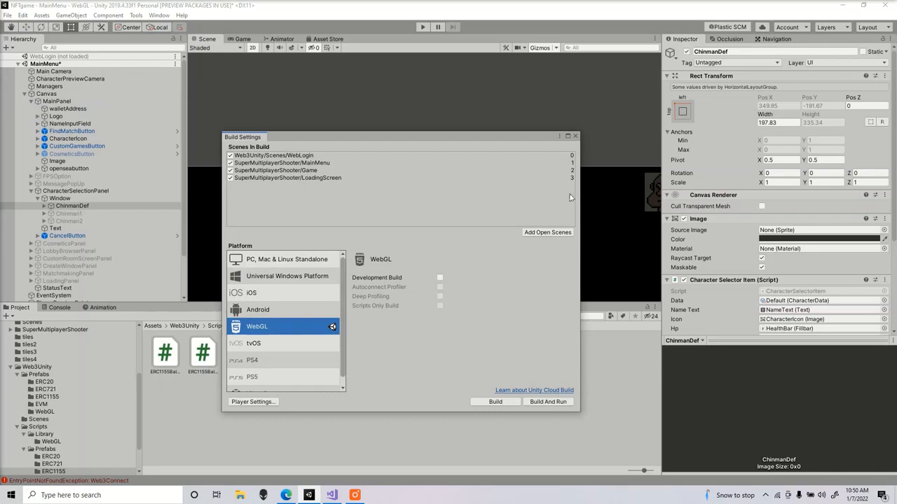
left_click(575, 136)
- Switch to the browser and try to look up itch.io in a new tab
left_click(293, 495)
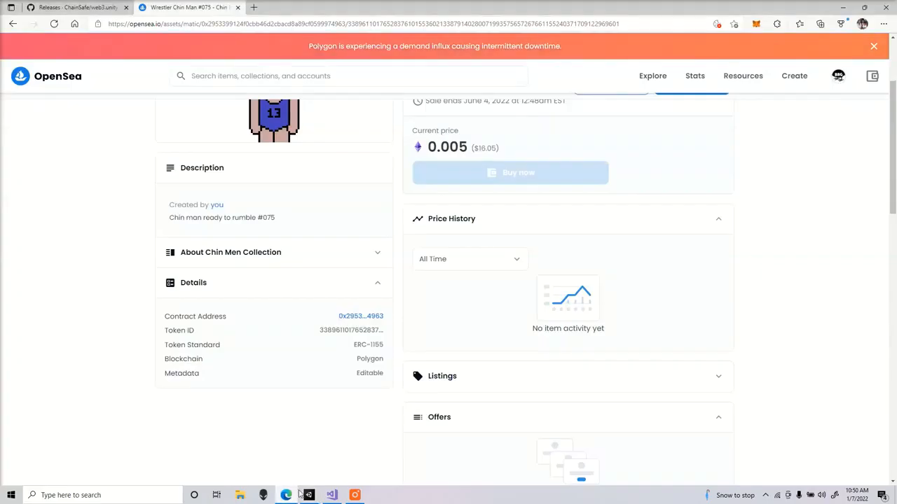
left_click(255, 8)
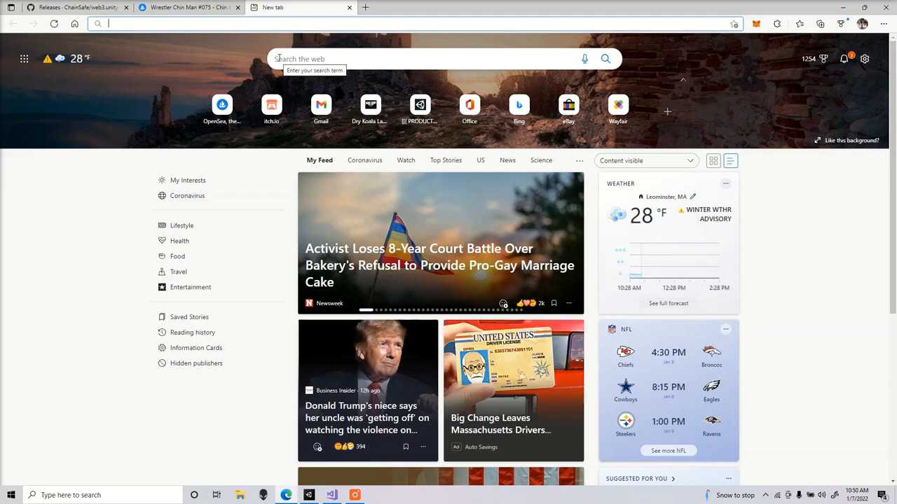
type("itch")
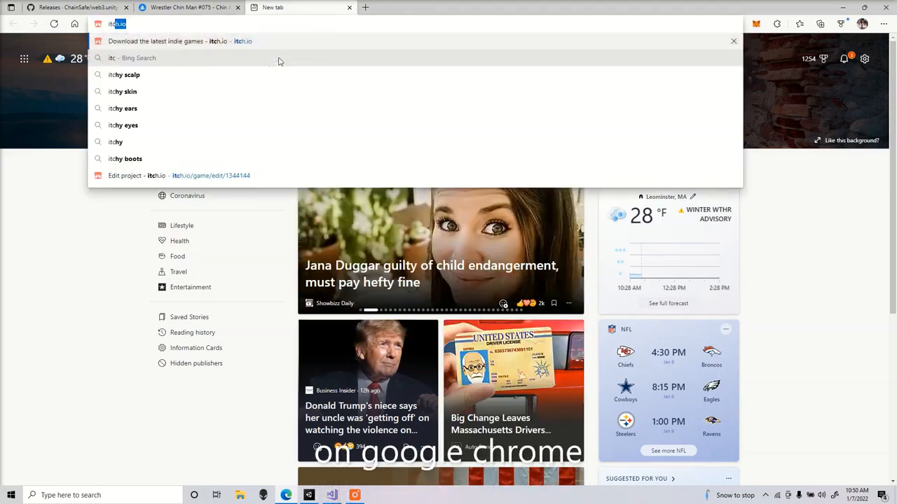
left_click(349, 7)
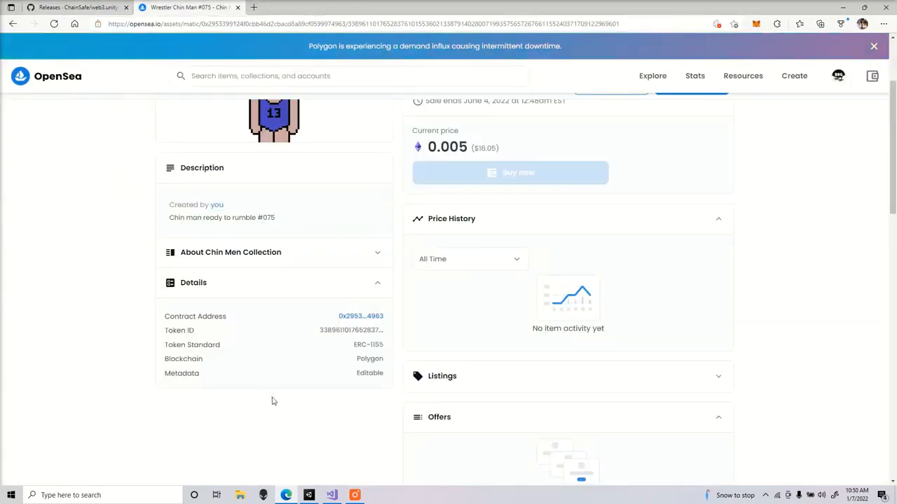
left_click(355, 496)
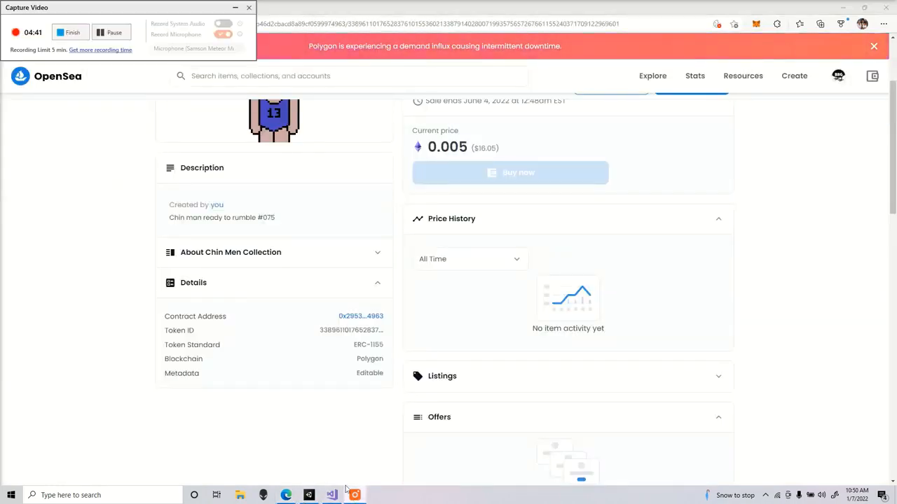
left_click(236, 8)
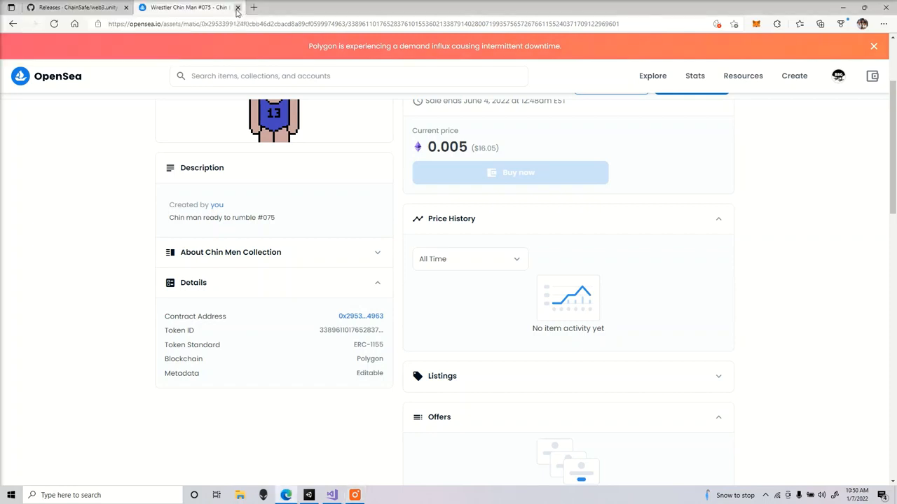
left_click(354, 495)
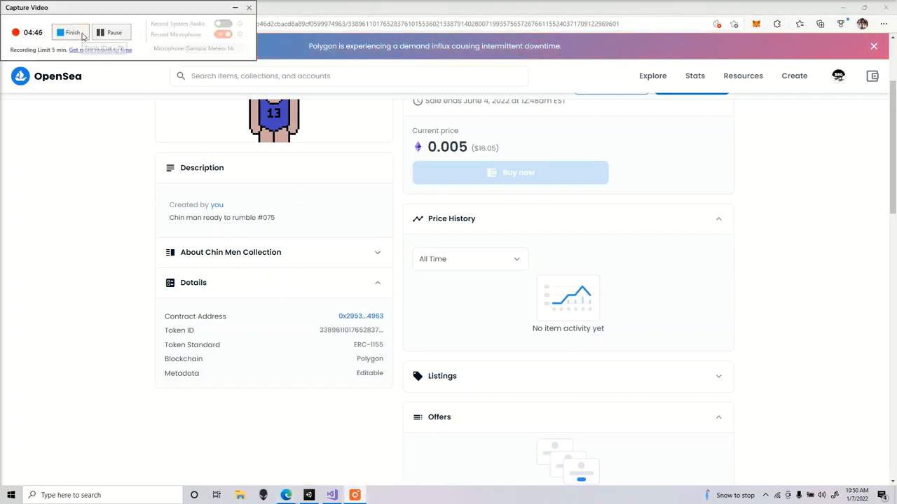
left_click(110, 32)
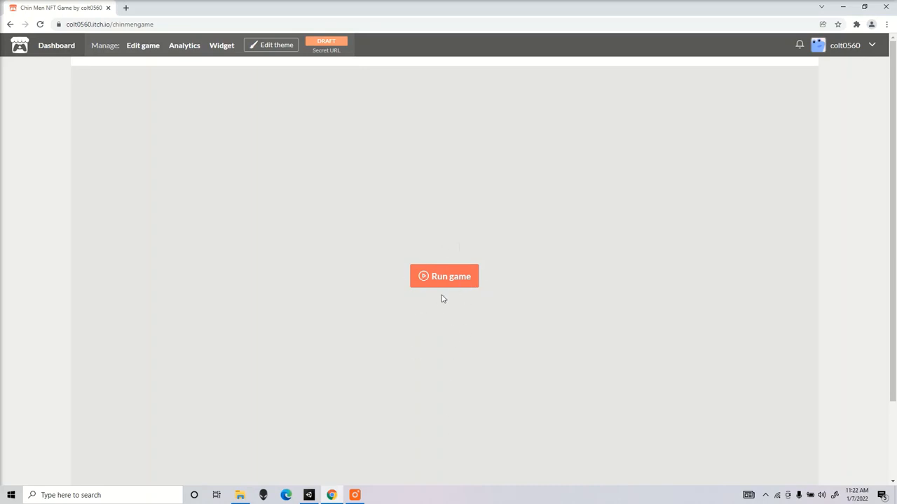
- Run the Chin Men NFT Game on its itch.io page and log in with the MetaMask wallet
left_click(457, 283)
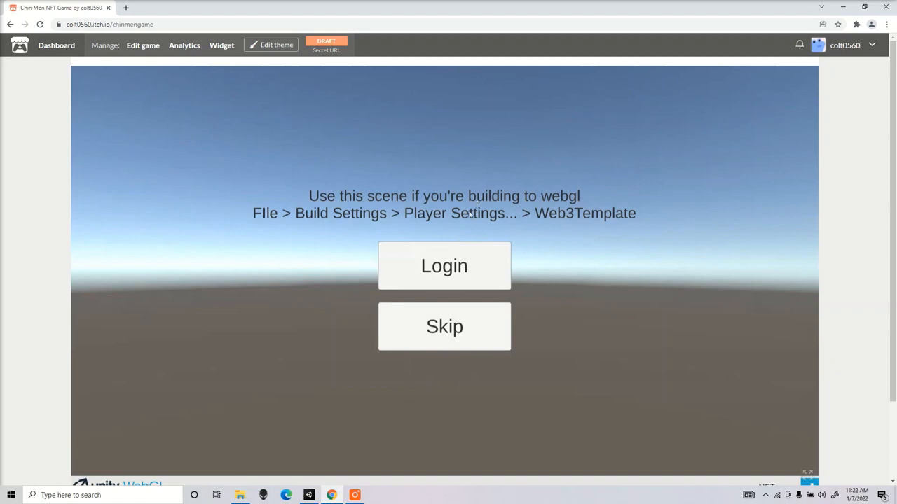
left_click(449, 272)
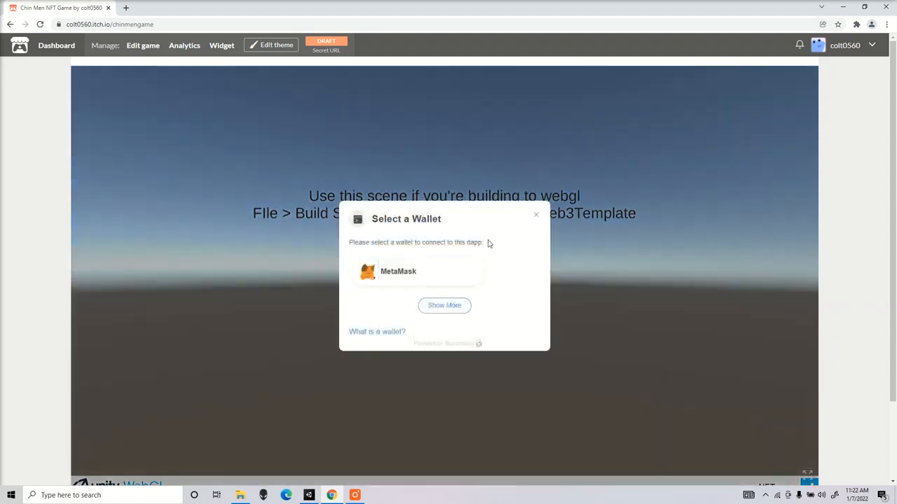
left_click(449, 309)
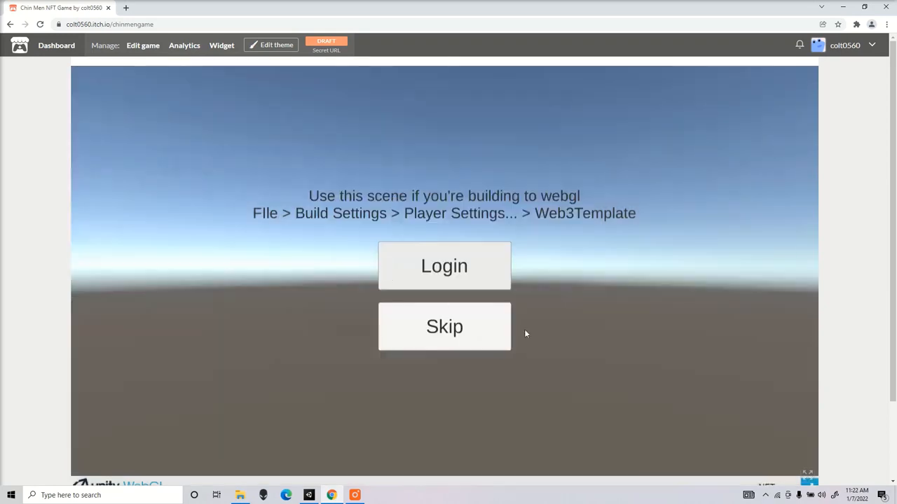
left_click(382, 270)
left_click(508, 336)
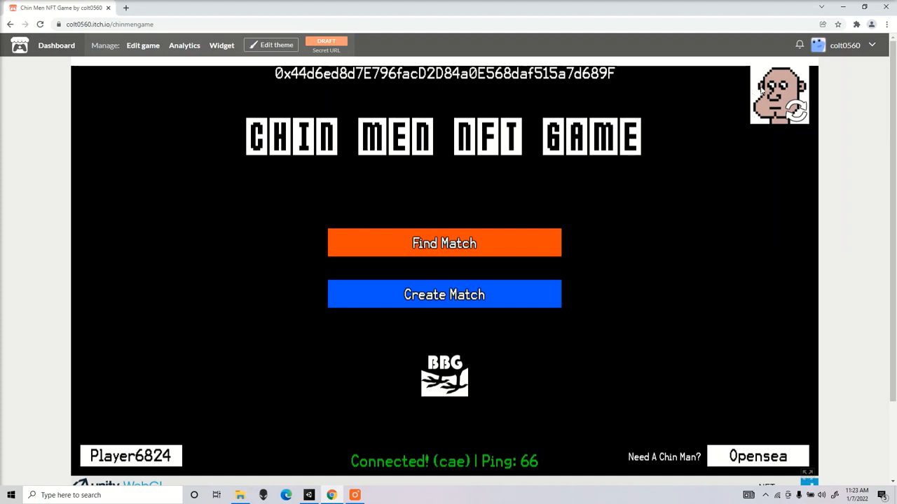
- Open the game's character selection and choose the Boring Chin Man character
left_click(766, 116)
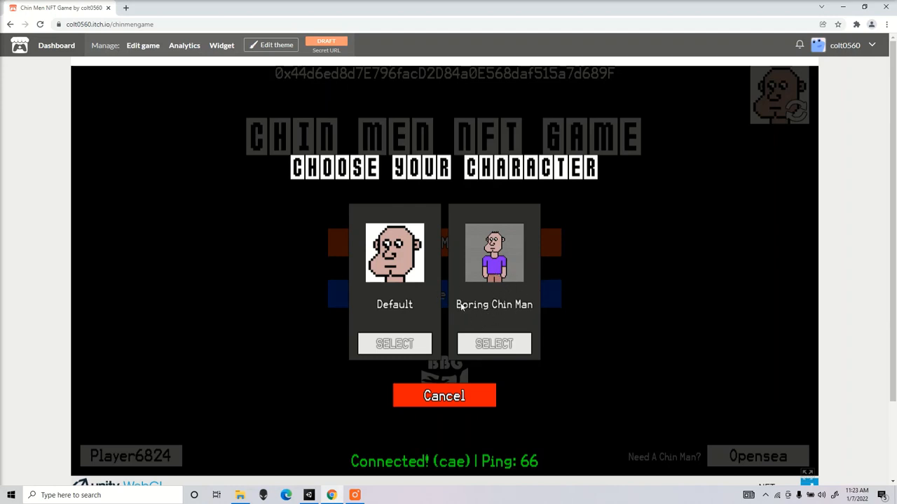
left_click(515, 348)
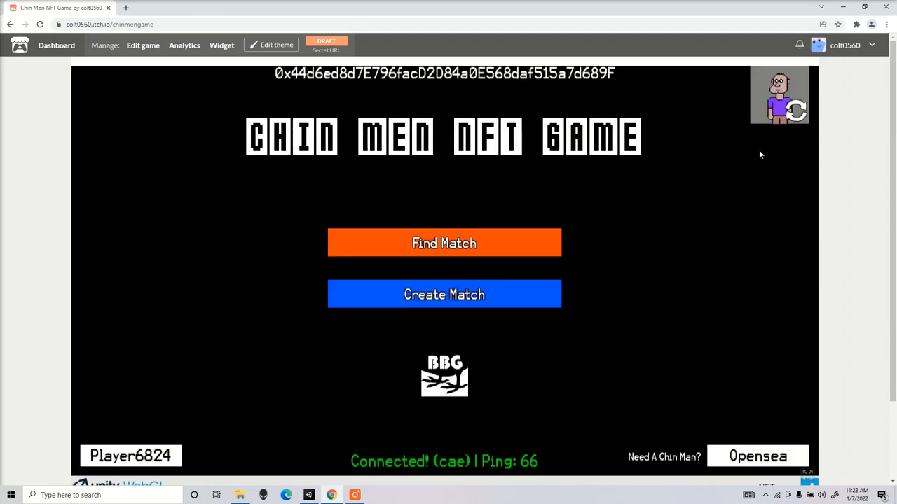
- Reload and run the game without a wallet login, check which characters are offered, and close the character selection without choosing one
left_click(40, 25)
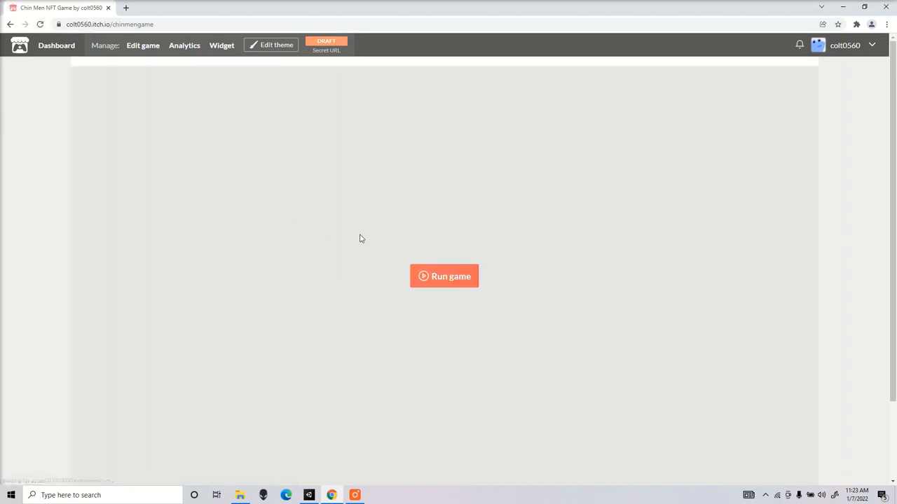
left_click(425, 278)
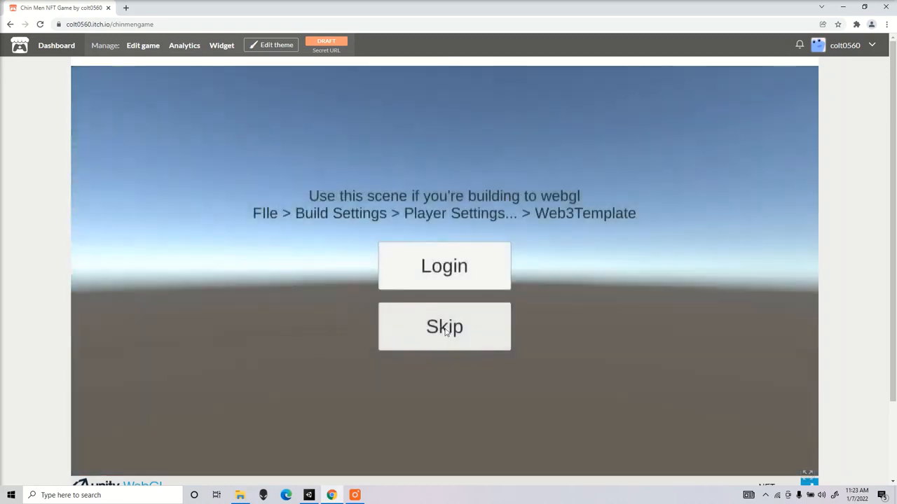
left_click(454, 327)
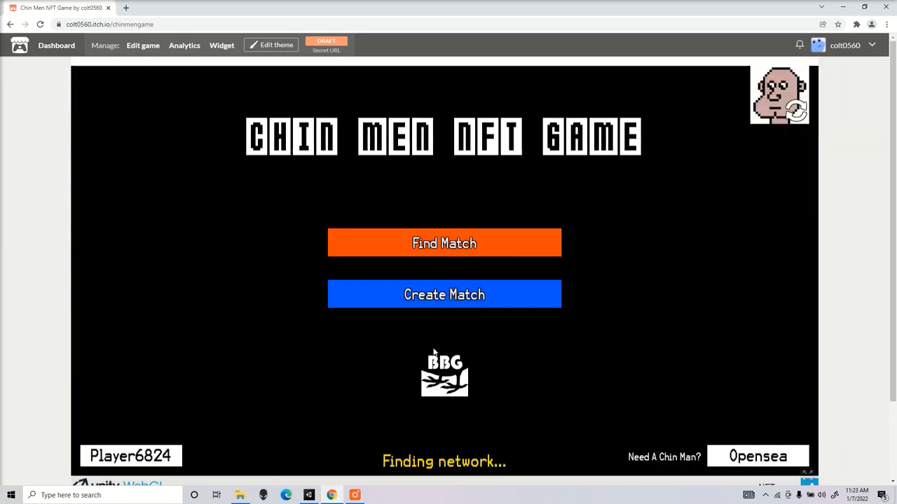
left_click(775, 97)
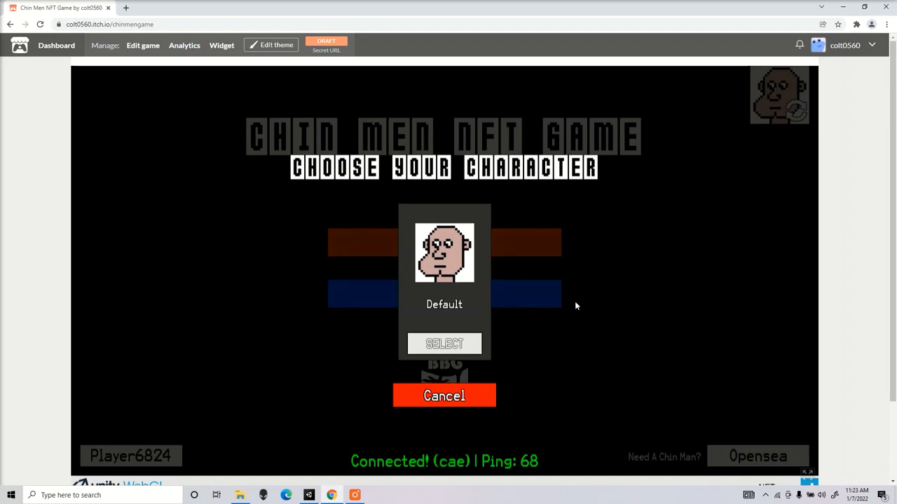
left_click(438, 397)
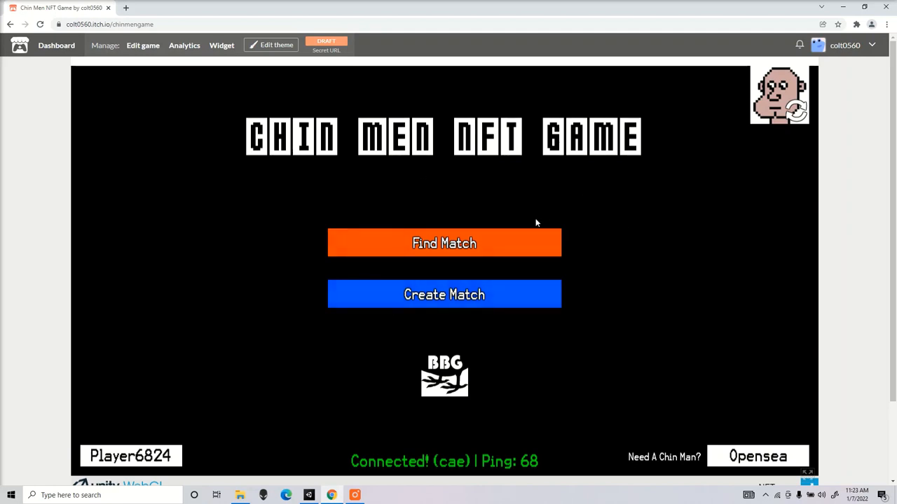